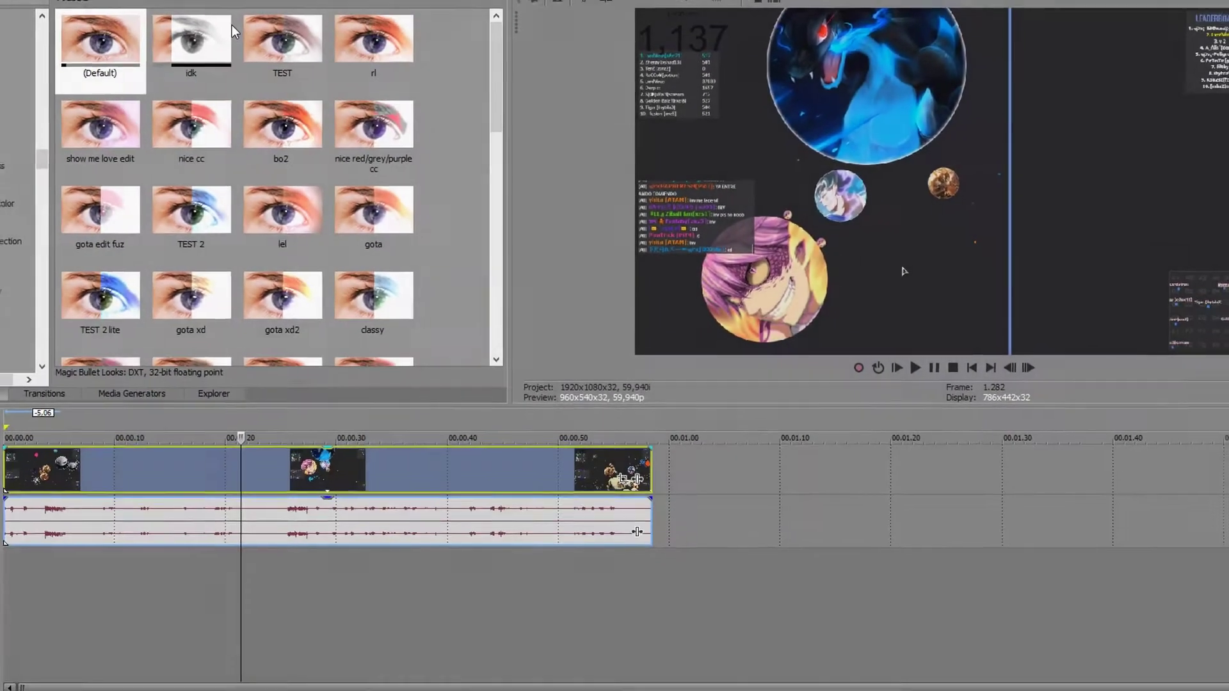
# Step: Apply the (Default) Magic Bullet Looks preset to the video clip on the timeline and open its look editor
pyautogui.click(87, 43)
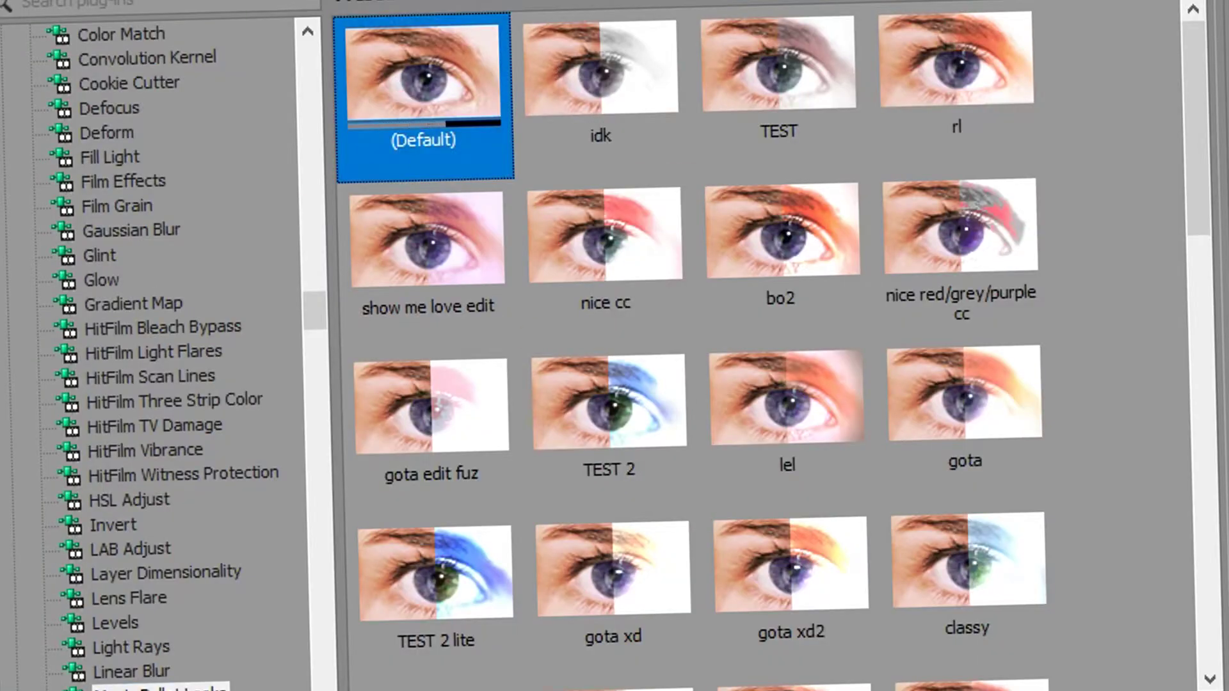
pyautogui.moveTo(422, 82); pyautogui.dragTo(321, 455)
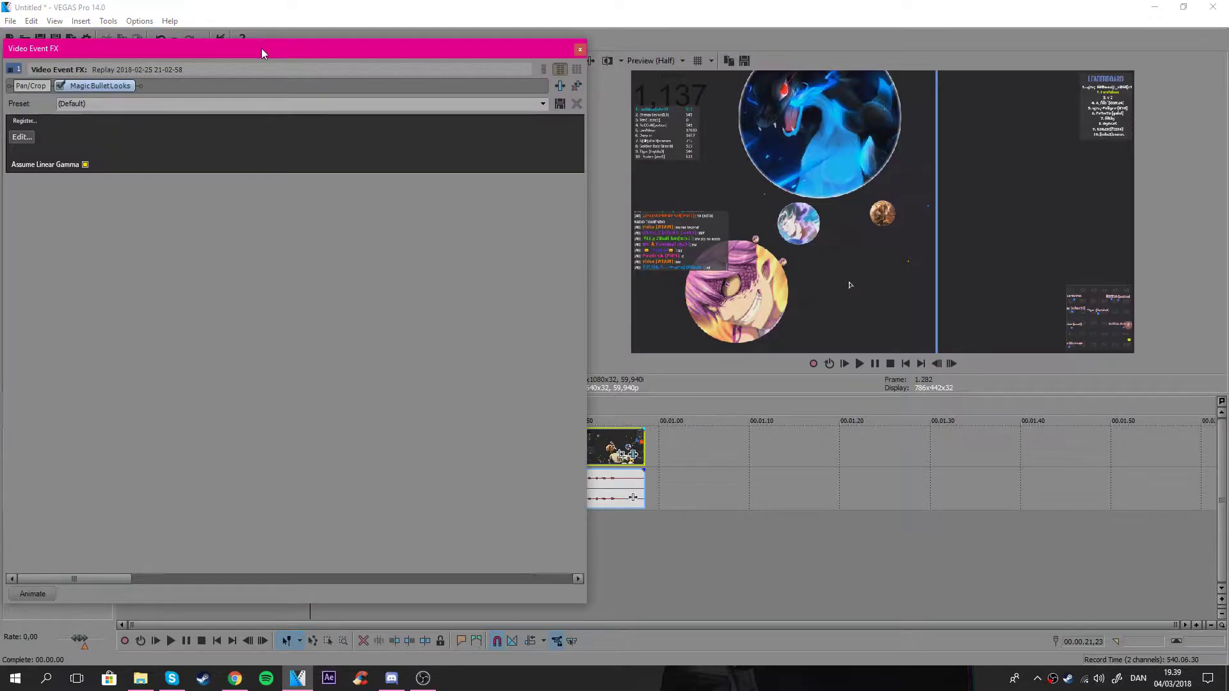
pyautogui.moveTo(262, 53); pyautogui.dragTo(412, 44)
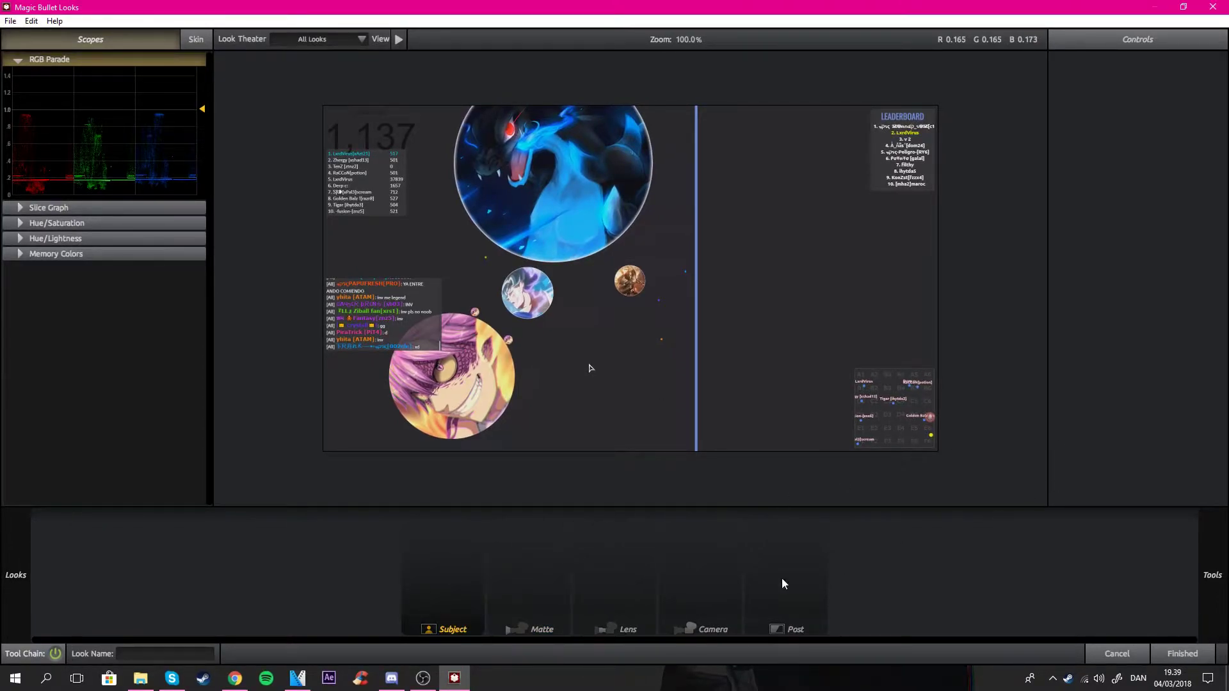
# Step: Add Spot Exposure to the Subject stage, centred at about X -3.0%, Y -51.1%, with Stops at +0.40
pyautogui.click(480, 602)
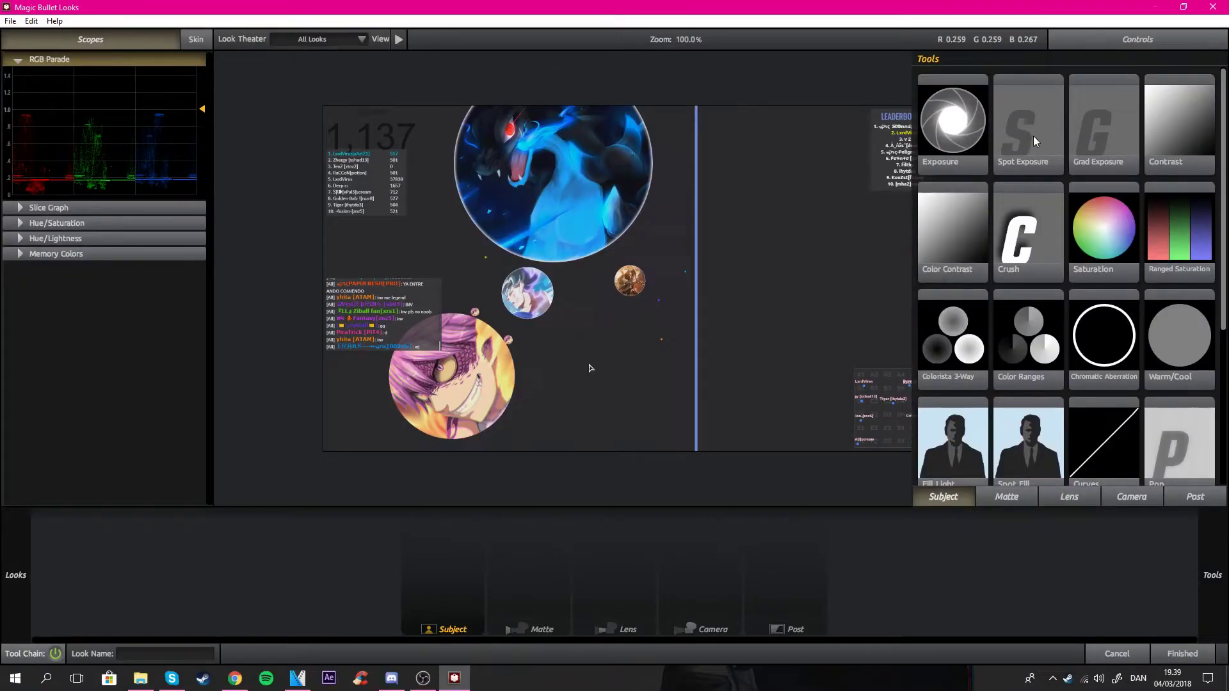
pyautogui.moveTo(1033, 136); pyautogui.dragTo(443, 566)
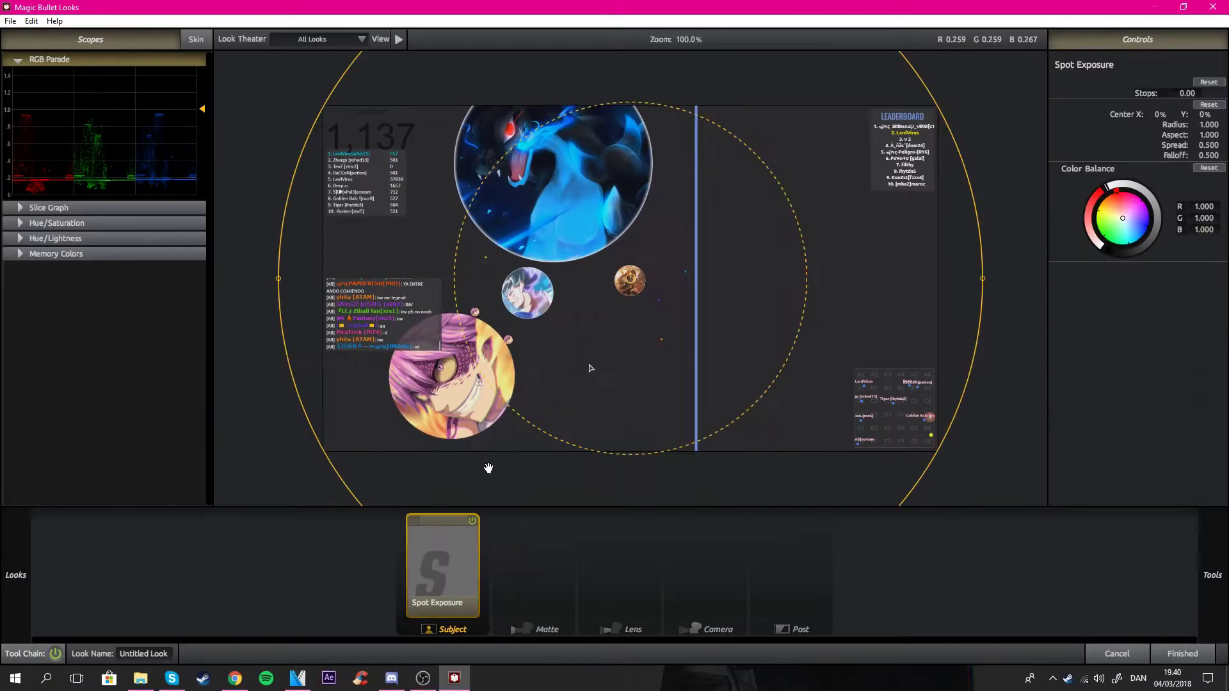
pyautogui.moveTo(635, 298); pyautogui.dragTo(596, 131)
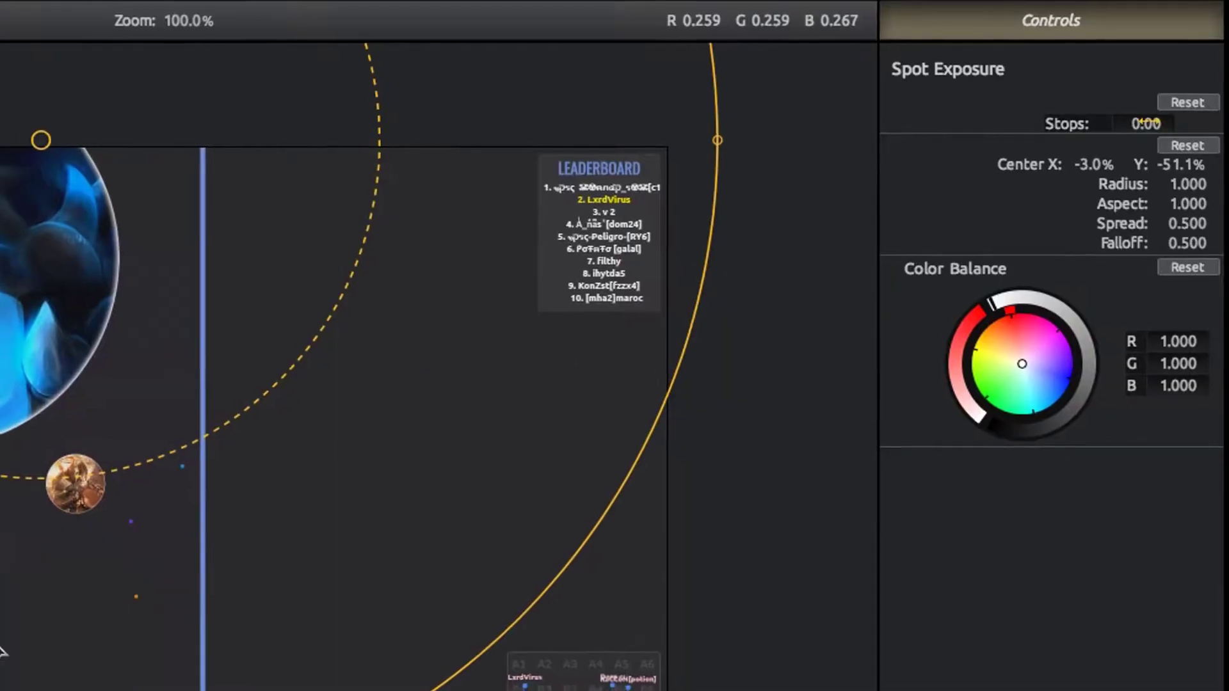
pyautogui.moveTo(1146, 124); pyautogui.dragTo(1175, 123)
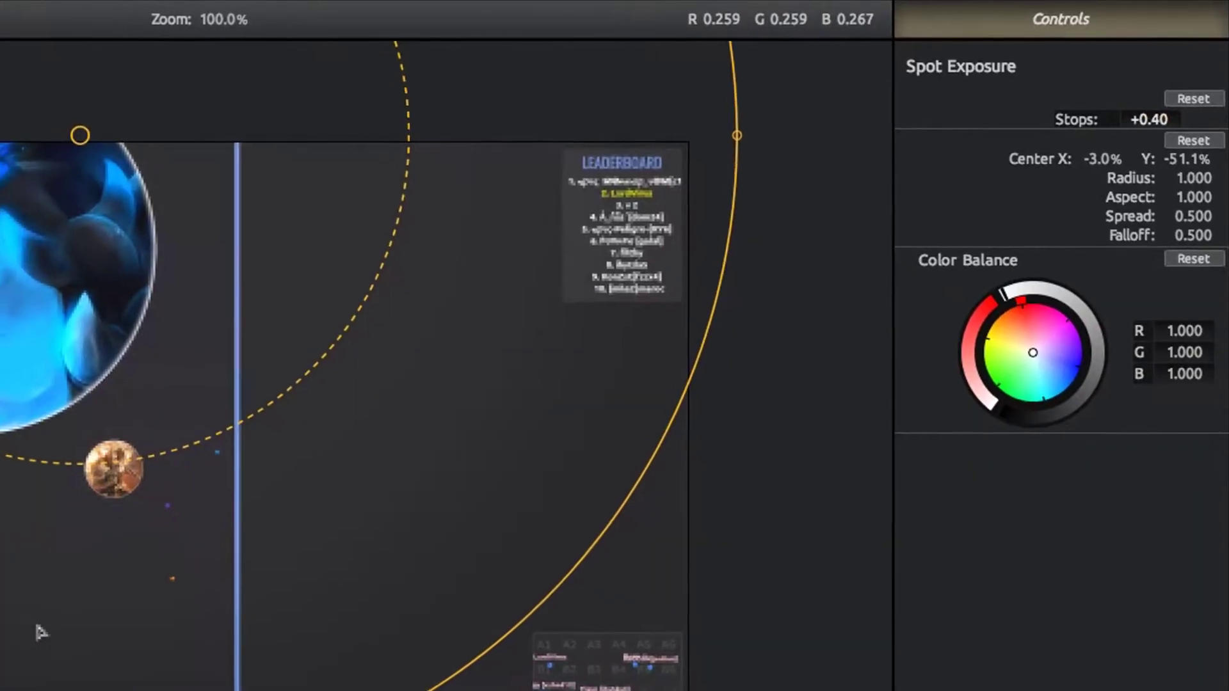
pyautogui.click(37, 626)
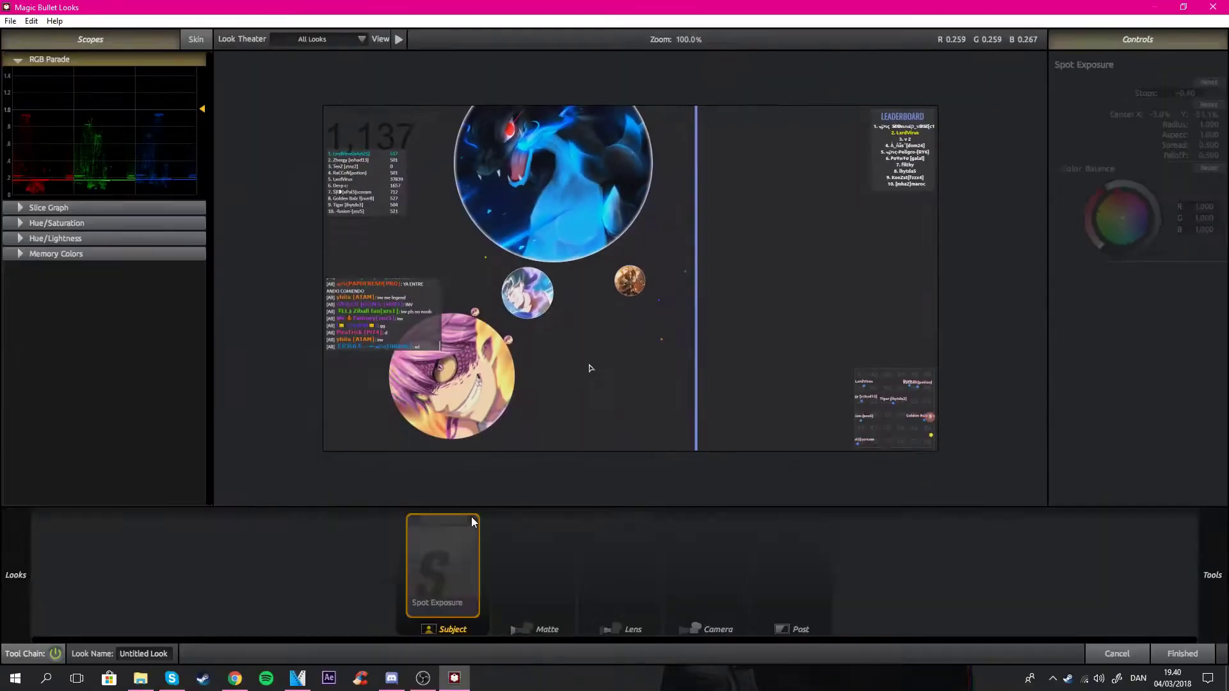
# Step: Toggle Spot Exposure off and on repeatedly to compare the picture with and without it
pyautogui.click(472, 522)
pyautogui.click(472, 523)
pyautogui.click(472, 523)
pyautogui.click(471, 522)
pyautogui.click(472, 522)
pyautogui.click(535, 566)
# Step: Add Chromatic Aberration after Spot Exposure with Red/Cyan +4.520, Green/Magenta about -2.62 and Blue/Yellow +0.890, and switch the tool off
pyautogui.moveTo(1212, 575)
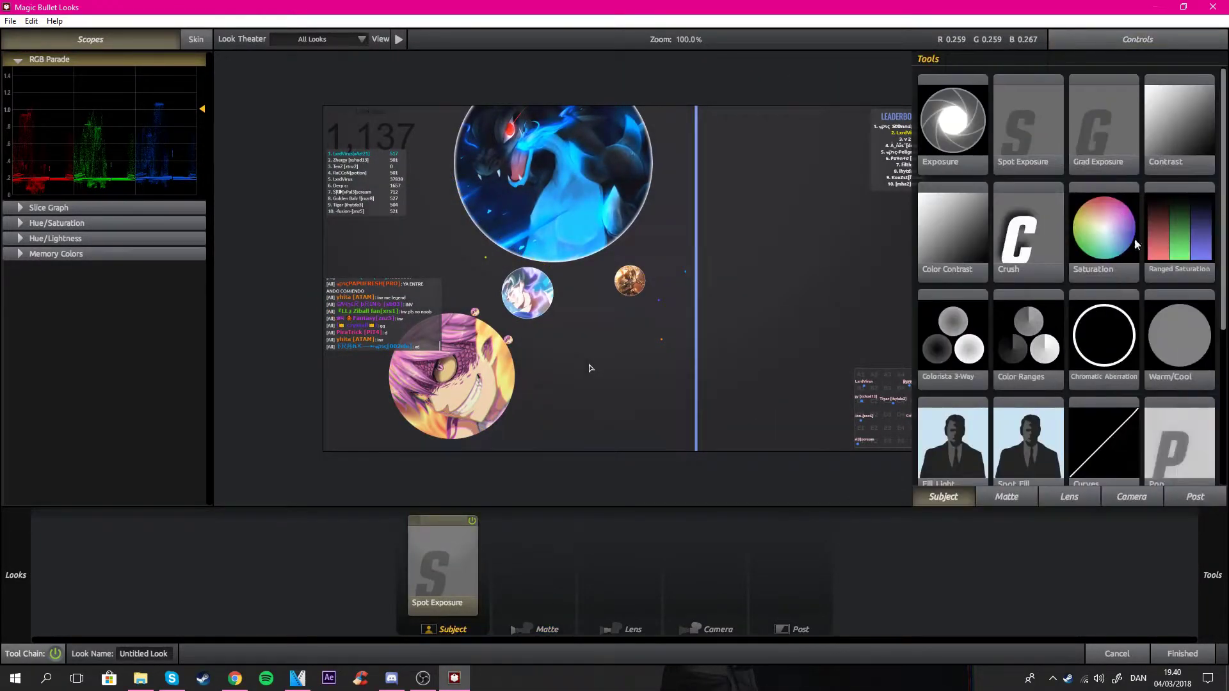
pyautogui.scroll(-5, 1127, 256)
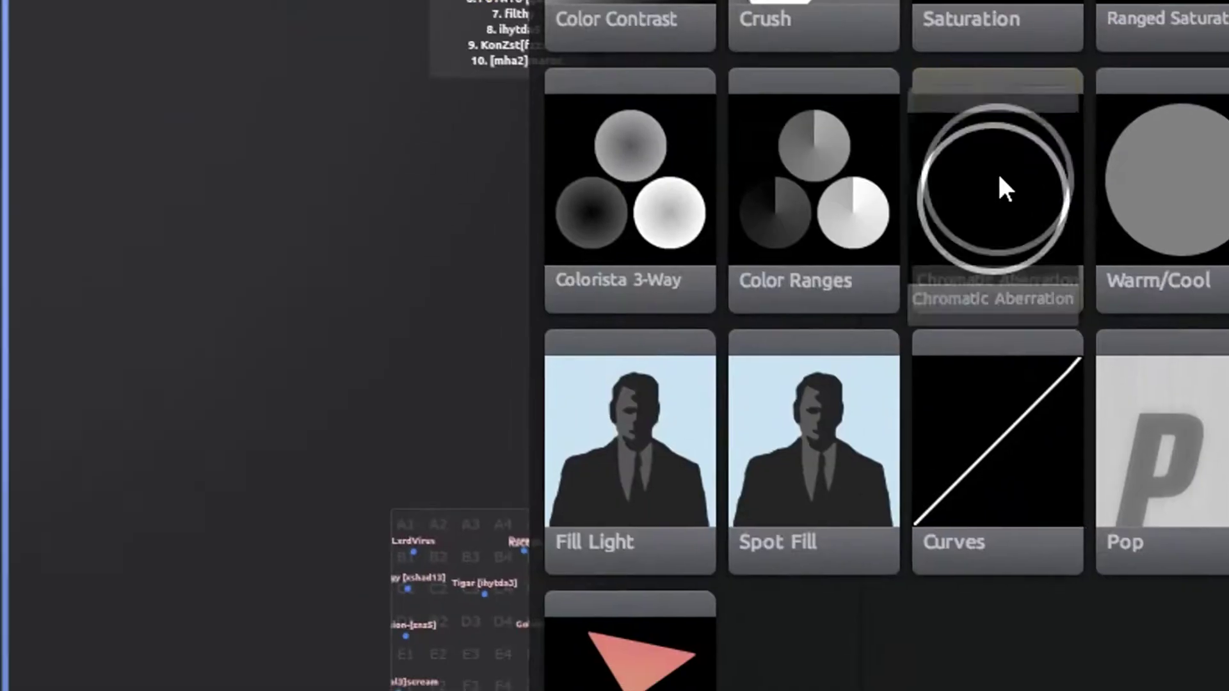
pyautogui.moveTo(1106, 183); pyautogui.dragTo(414, 620)
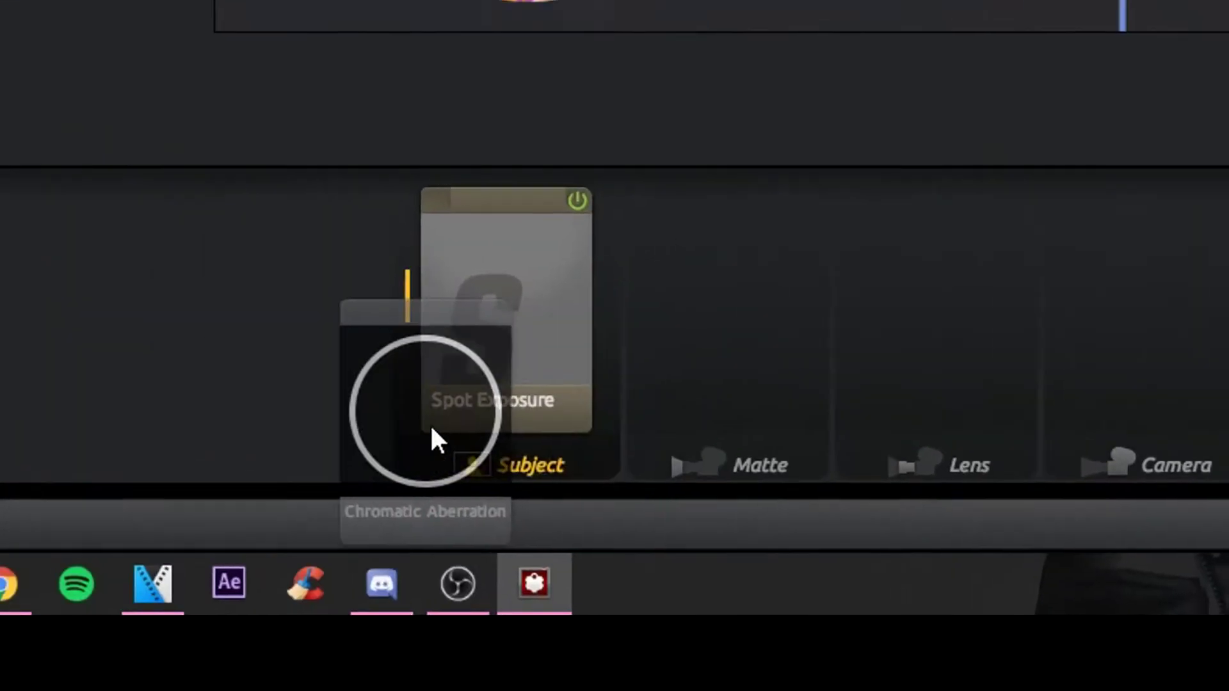
pyautogui.moveTo(437, 440); pyautogui.dragTo(639, 324)
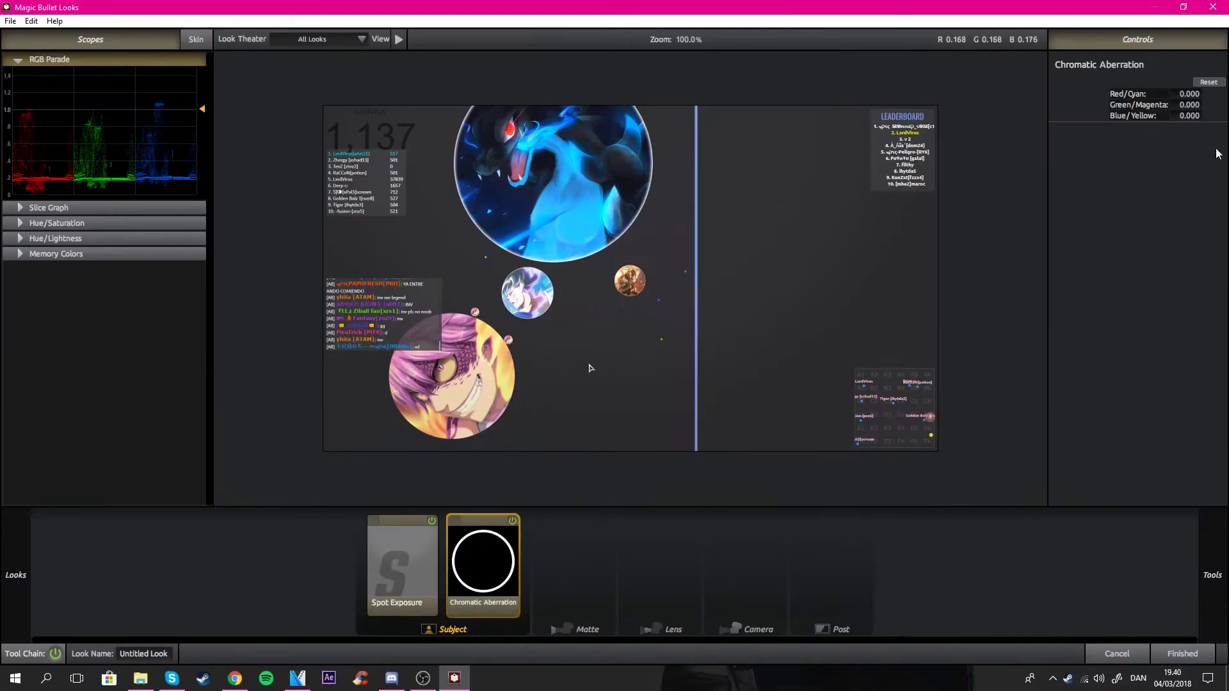
pyautogui.moveTo(1178, 94); pyautogui.dragTo(1192, 115)
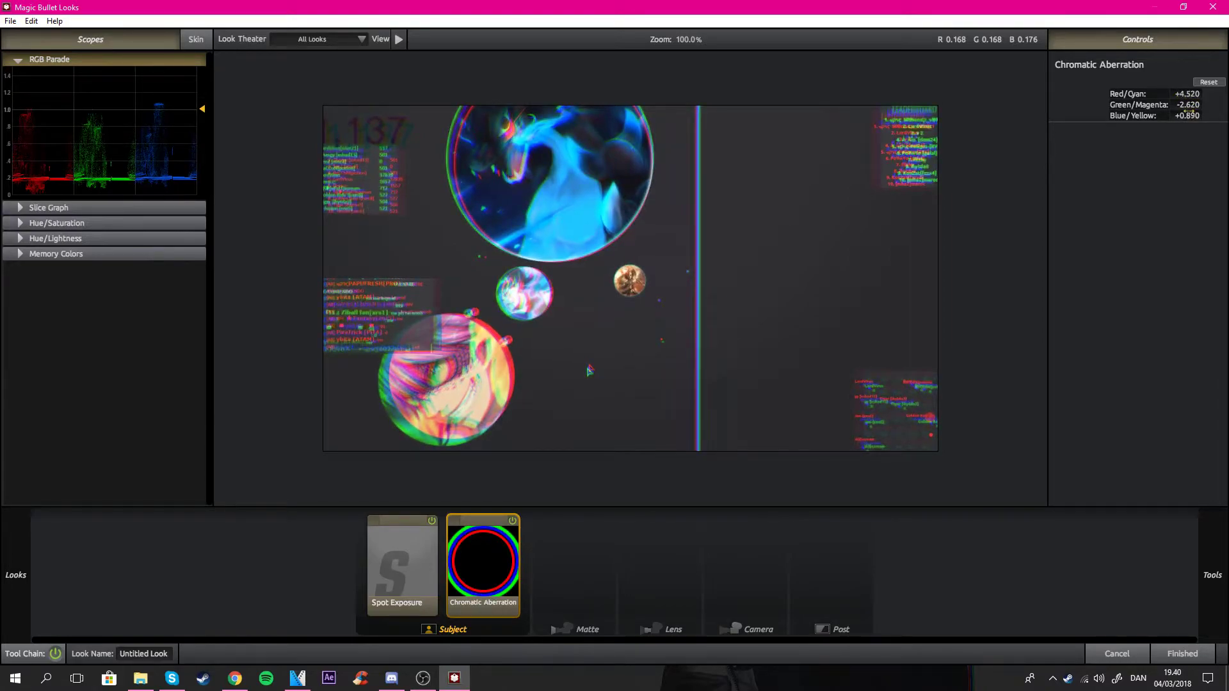
pyautogui.click(512, 522)
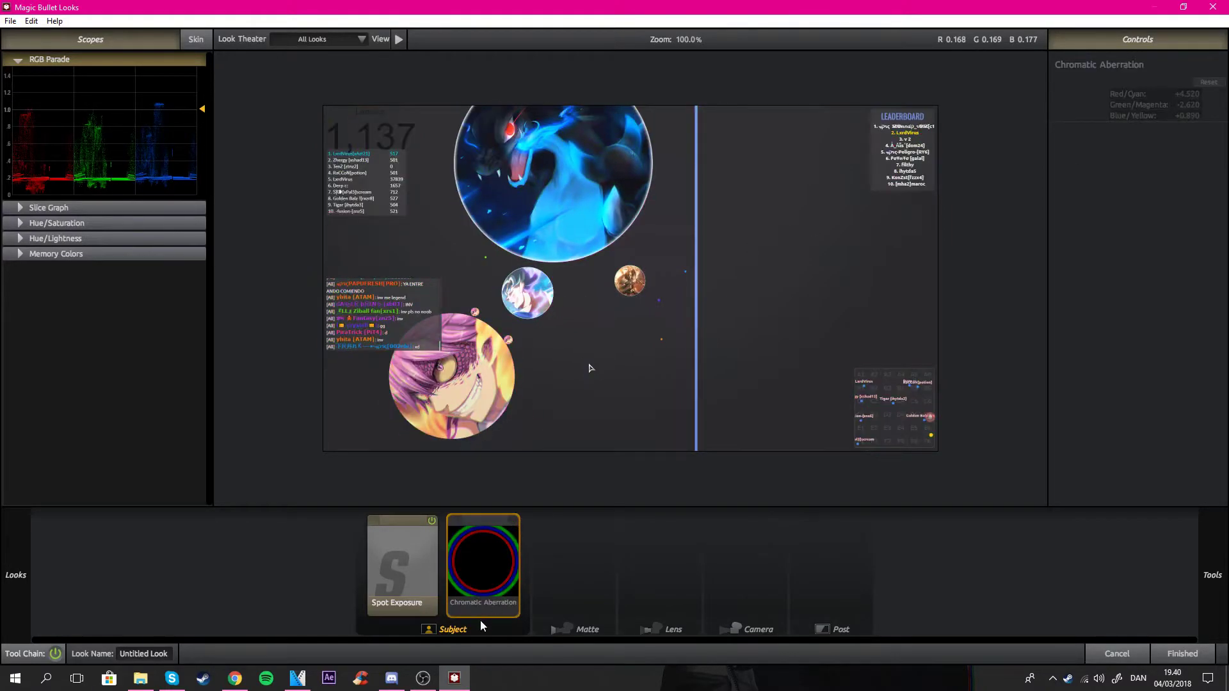
# Step: Add Curves to the Subject stage, shape the RGB curve into a slight S, and compare it off and on
pyautogui.moveTo(1212, 575)
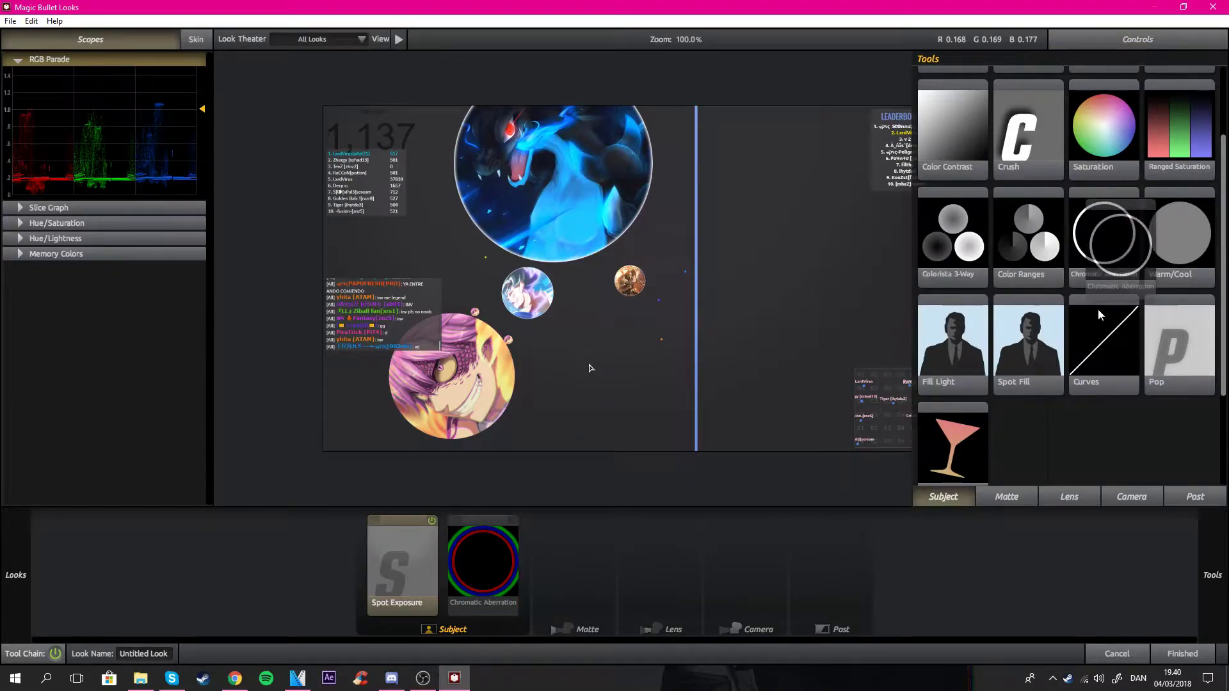
pyautogui.doubleClick(1099, 321)
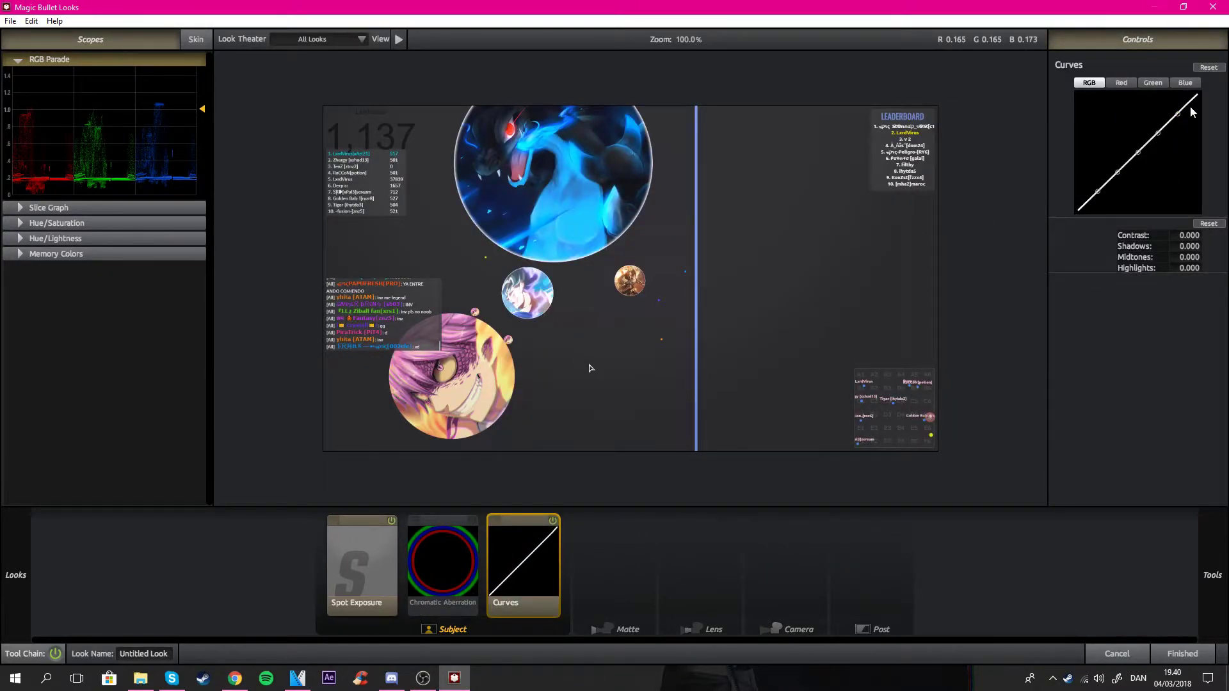
pyautogui.moveTo(1178, 112); pyautogui.dragTo(1178, 98)
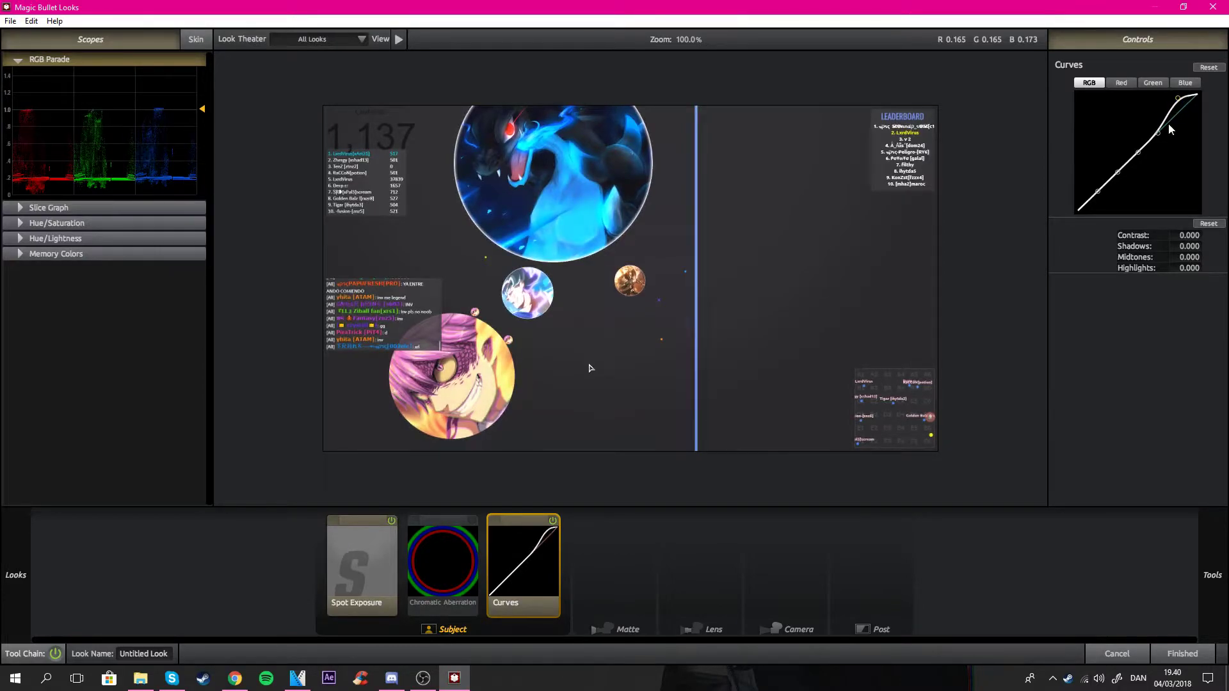
pyautogui.moveTo(1098, 190); pyautogui.dragTo(1097, 200)
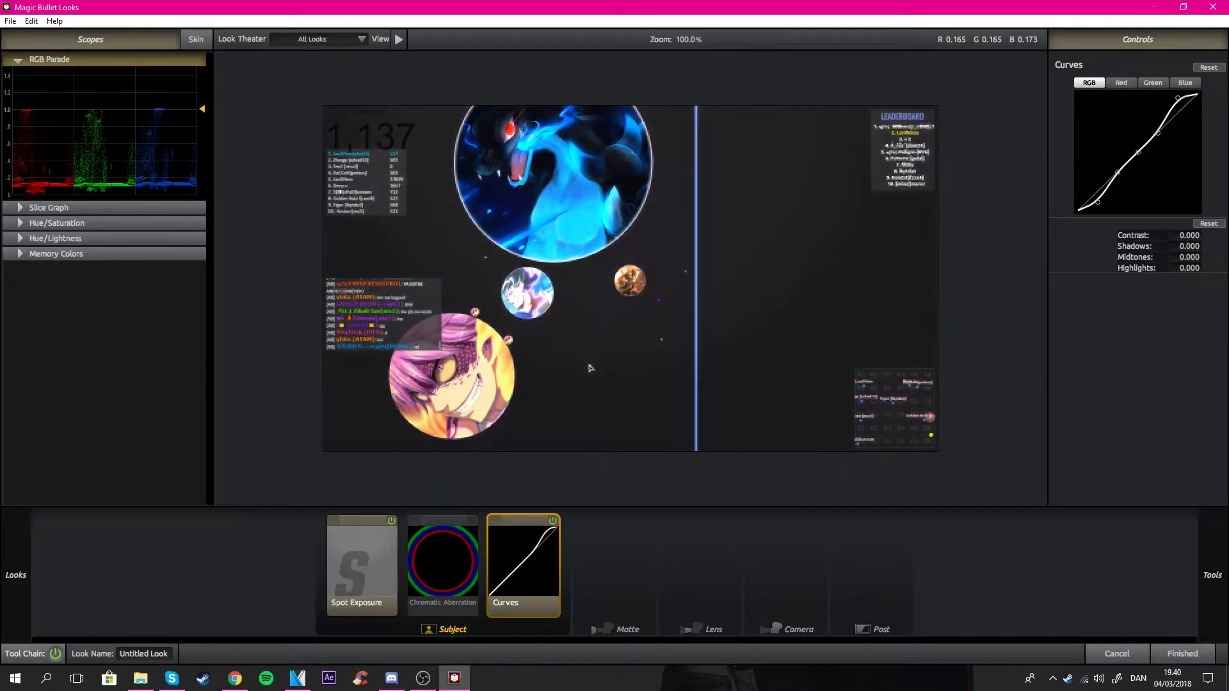
pyautogui.click(553, 522)
pyautogui.click(554, 523)
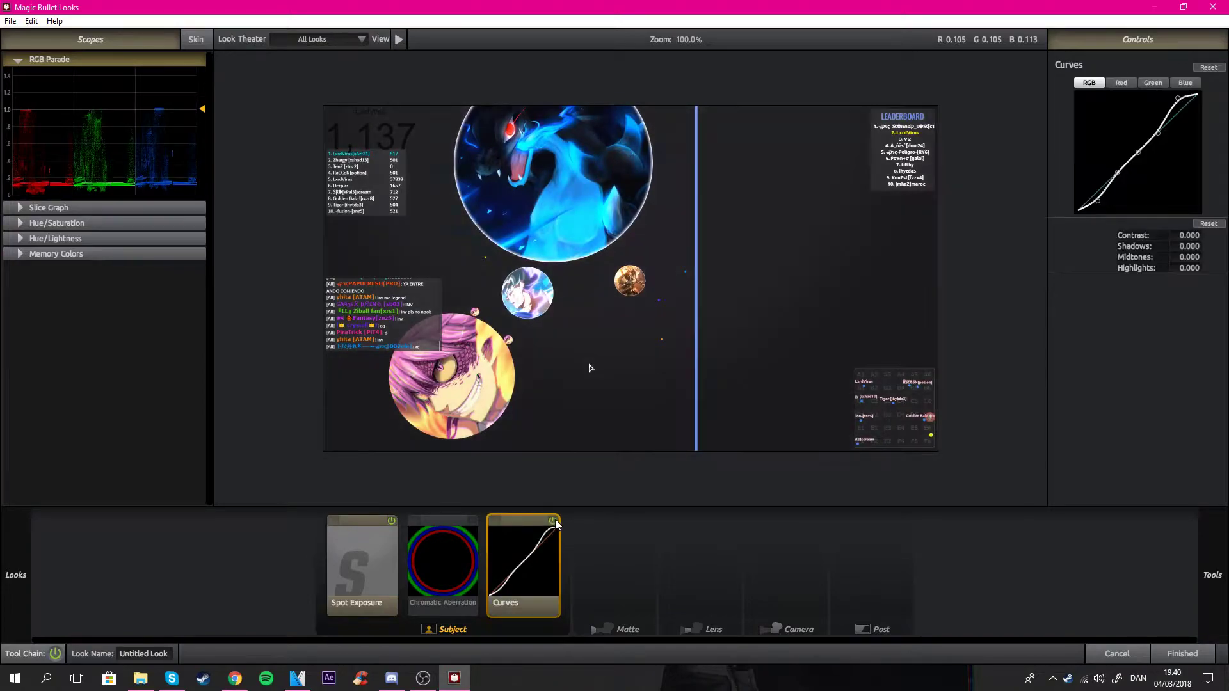
# Step: Add the Diffusion tool to the Matte stage with its default settings
pyautogui.click(597, 520)
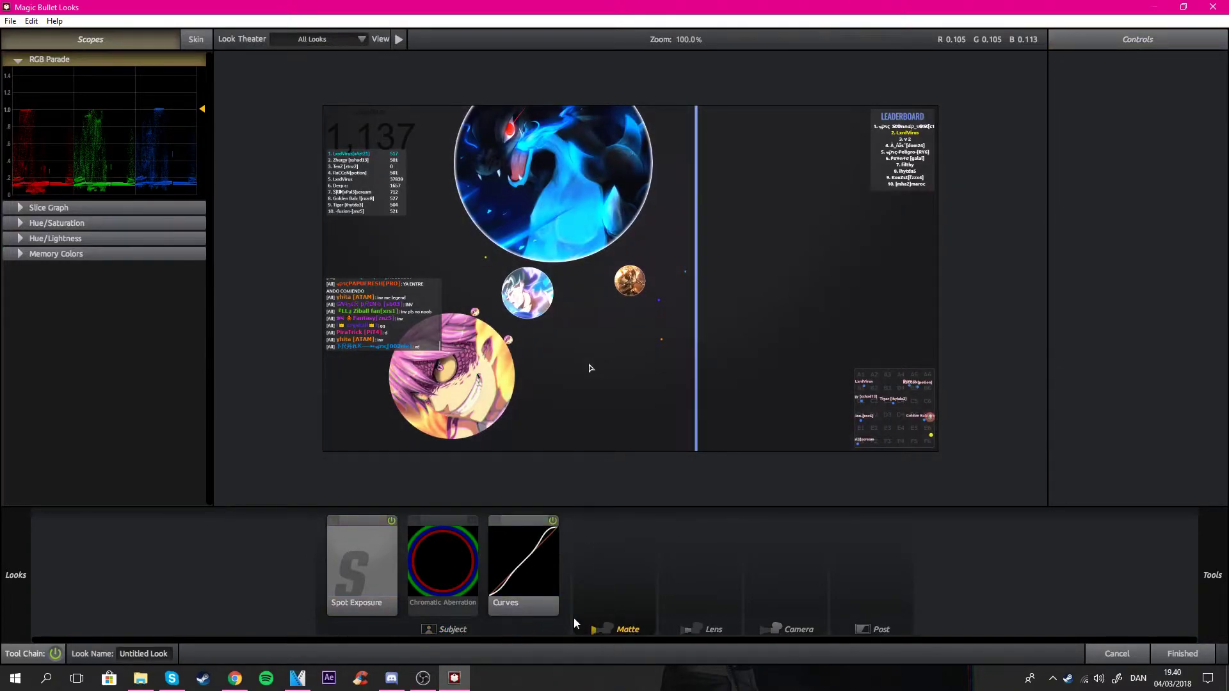
pyautogui.moveTo(1212, 575)
pyautogui.scroll(3, 1063, 117)
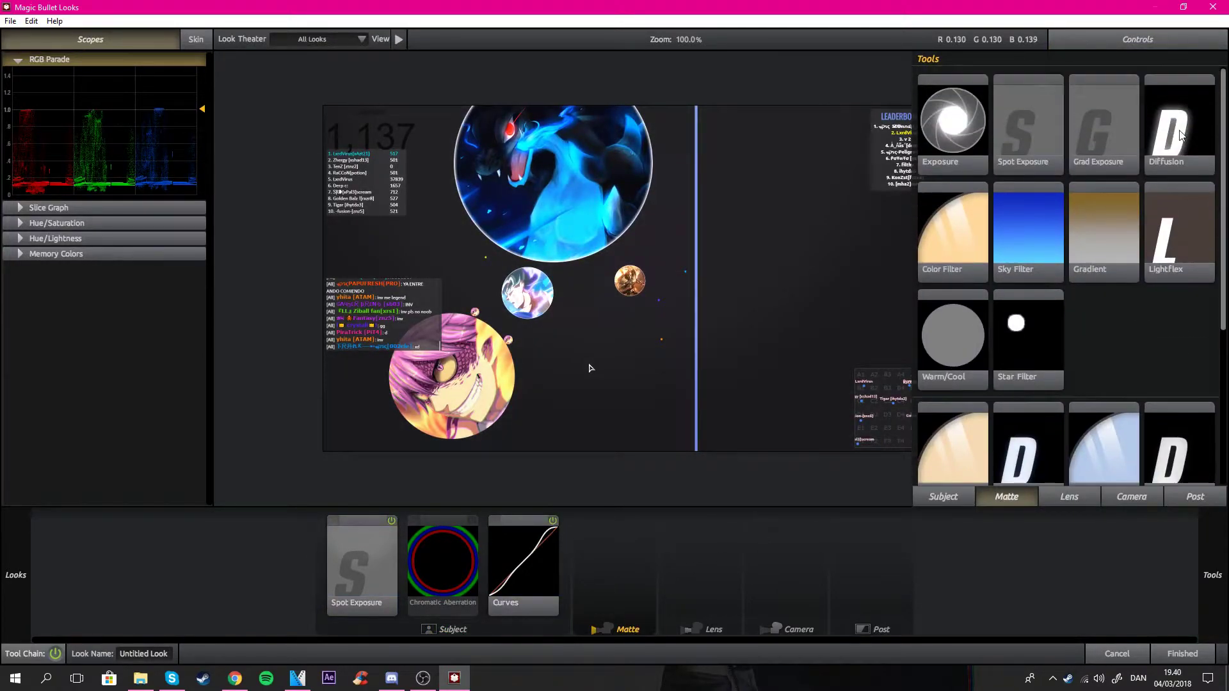
pyautogui.moveTo(1189, 122); pyautogui.dragTo(612, 580)
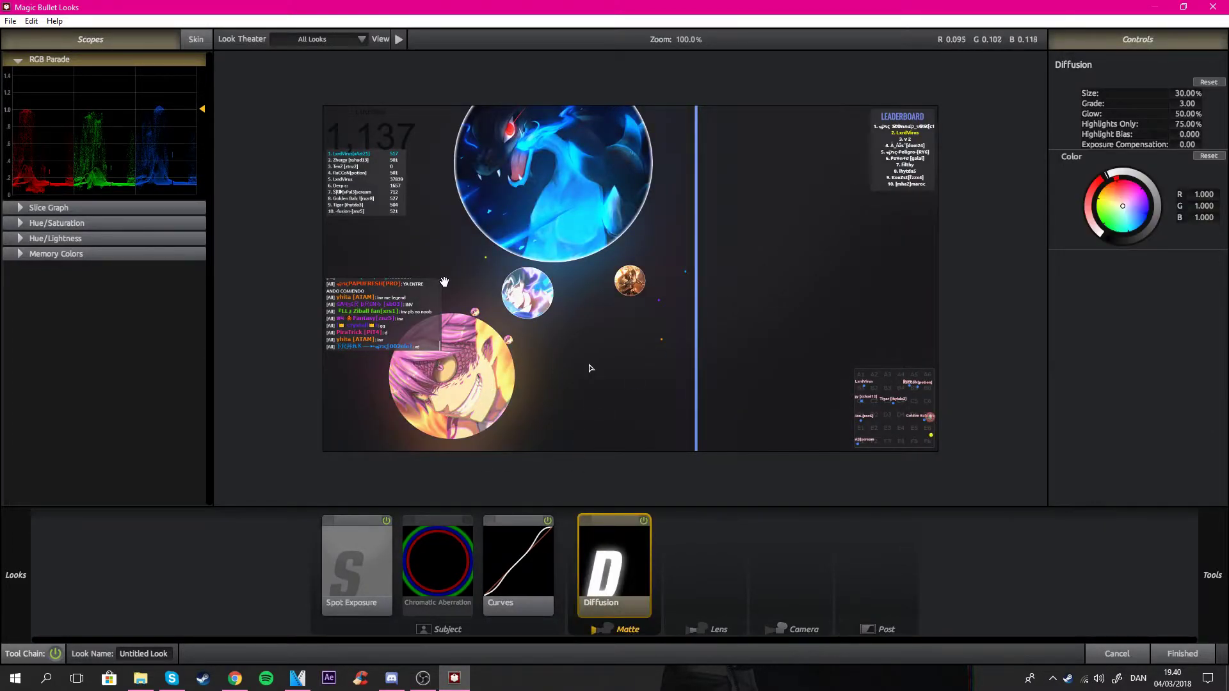
# Step: Try placing a Vignette in the Lens stage
pyautogui.click(712, 595)
pyautogui.moveTo(1213, 574)
pyautogui.moveTo(1180, 121); pyautogui.dragTo(712, 566)
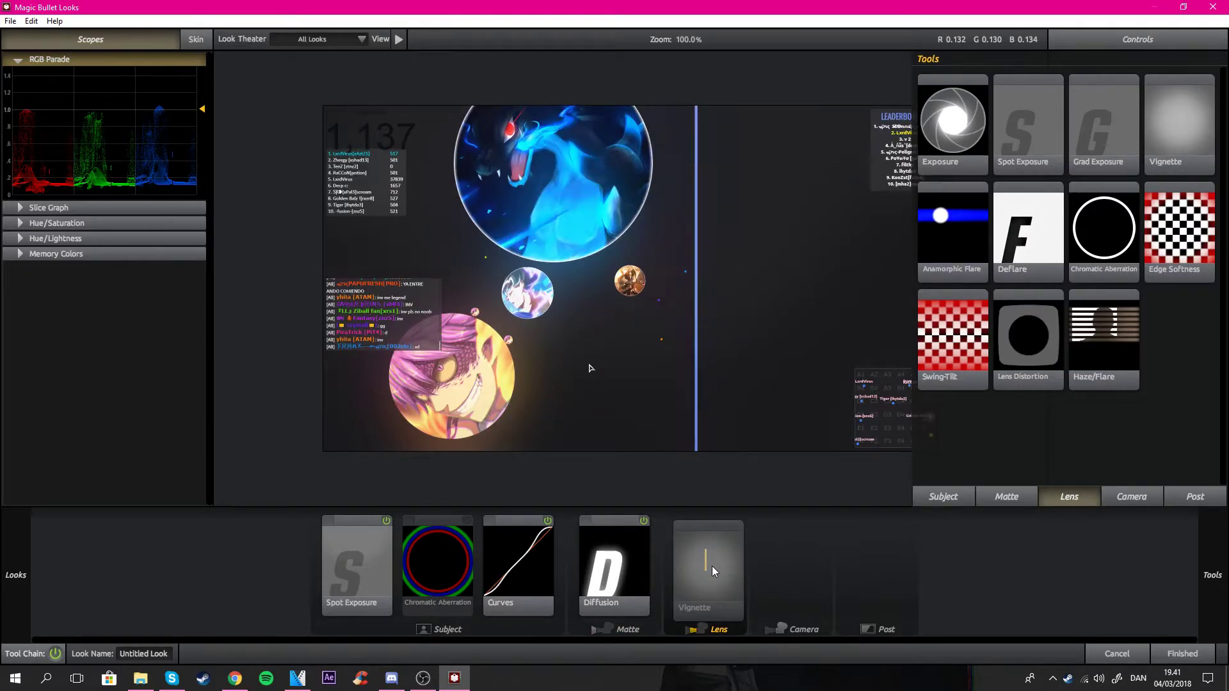
pyautogui.moveTo(712, 566); pyautogui.dragTo(712, 565)
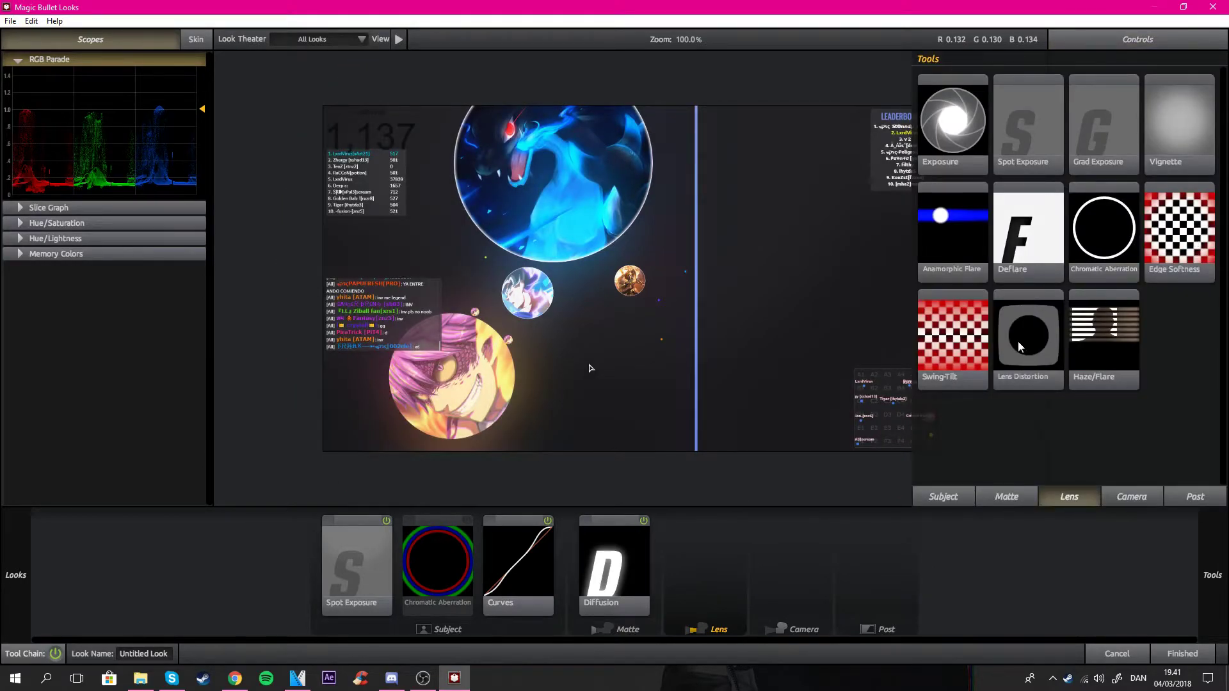
# Step: Try Lens Distortion in the Lens stage with Distortion at -56.0%, and delete the tool again
pyautogui.moveTo(1018, 340); pyautogui.dragTo(685, 558)
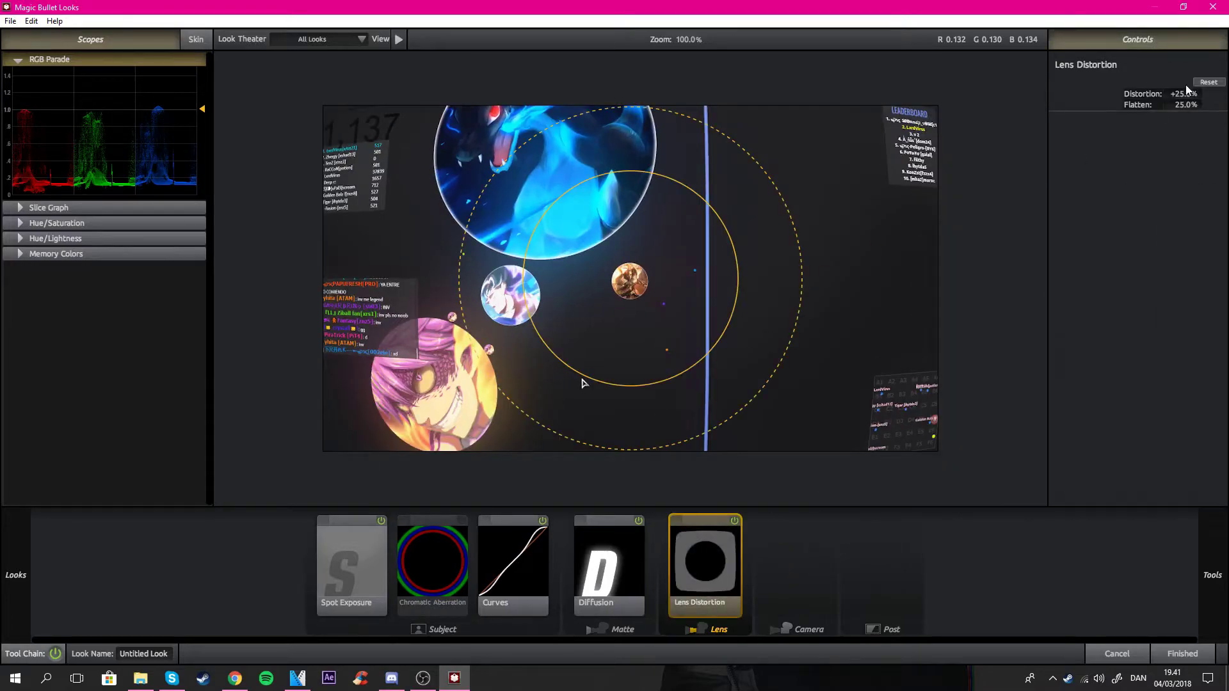
pyautogui.moveTo(1186, 91); pyautogui.dragTo(421, 303)
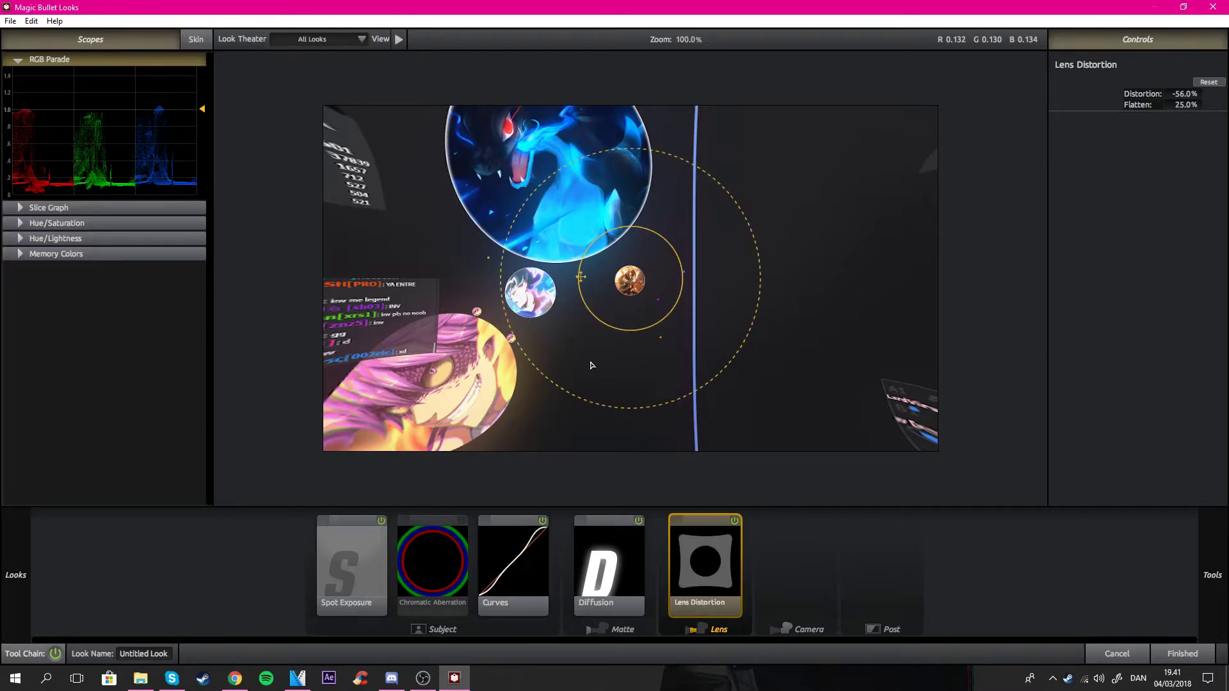
pyautogui.press('Delete')
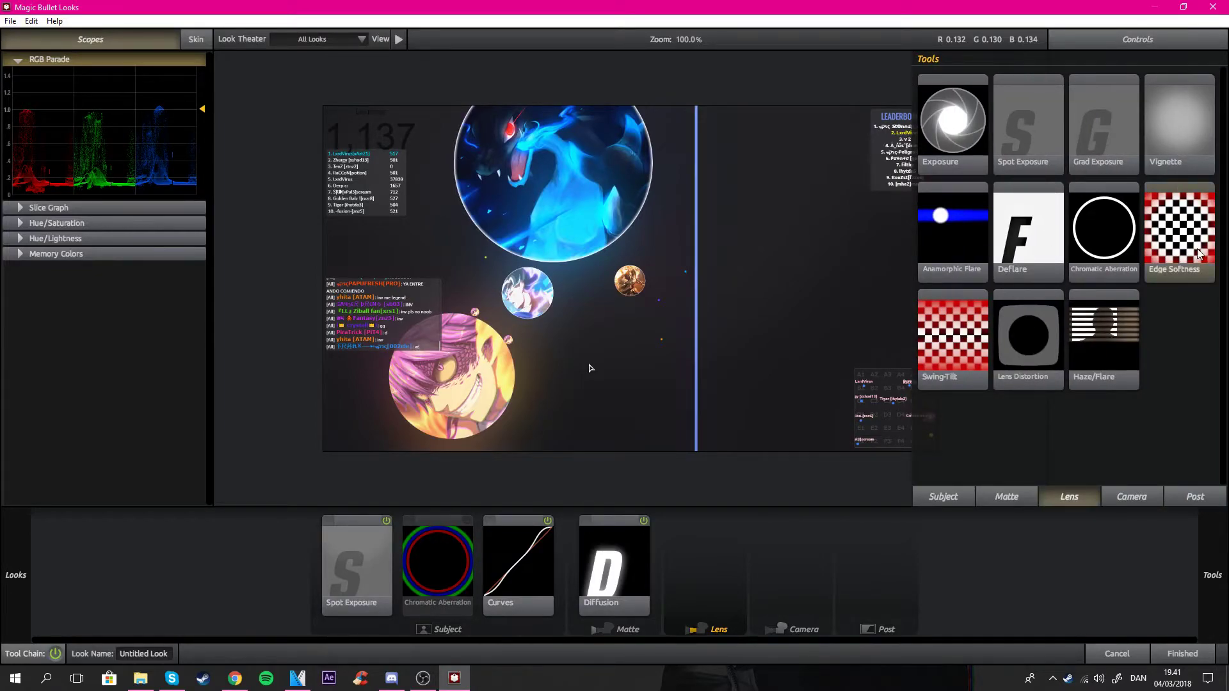
# Step: Add Edge Softness to the Lens stage, set its Blur Size to 0.83%, and check its effect on the picture
pyautogui.moveTo(1199, 254); pyautogui.dragTo(737, 582)
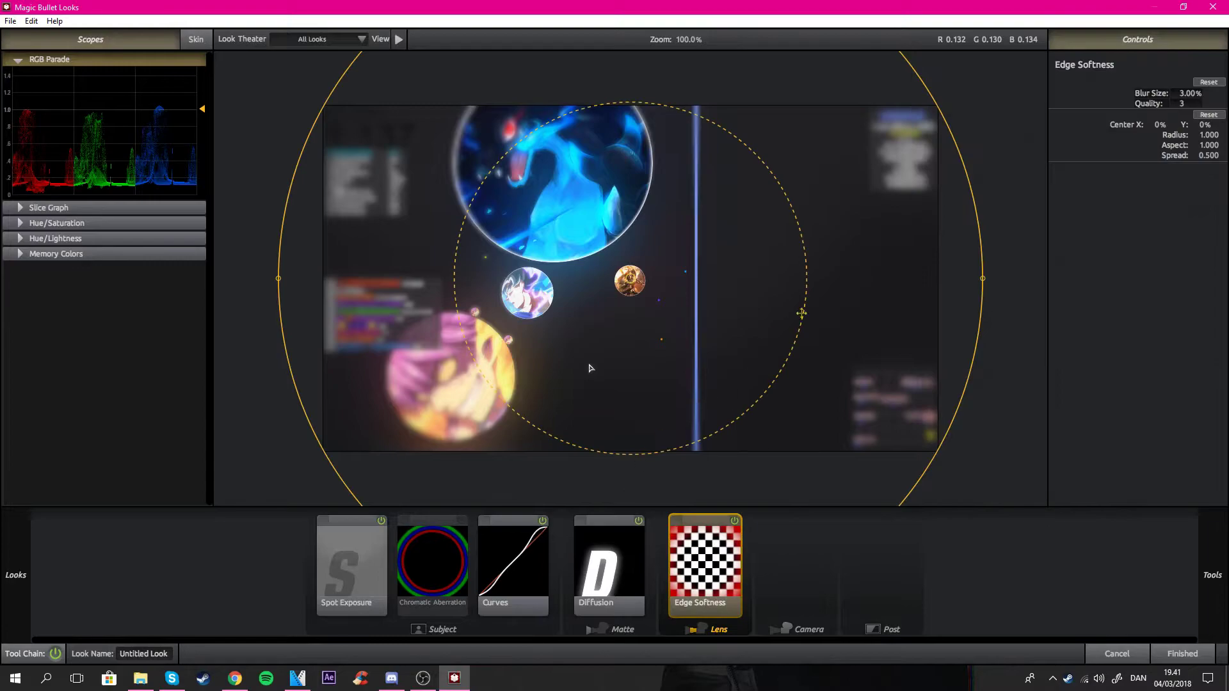
pyautogui.scroll(-8, 590, 368)
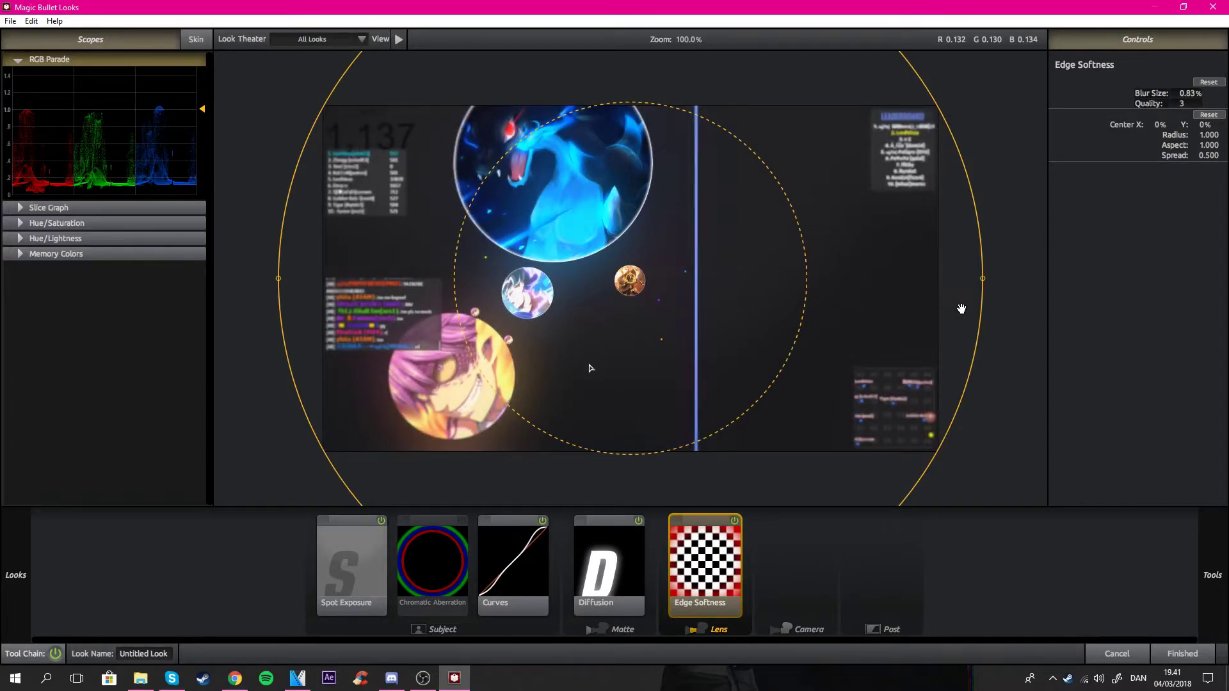
pyautogui.click(847, 571)
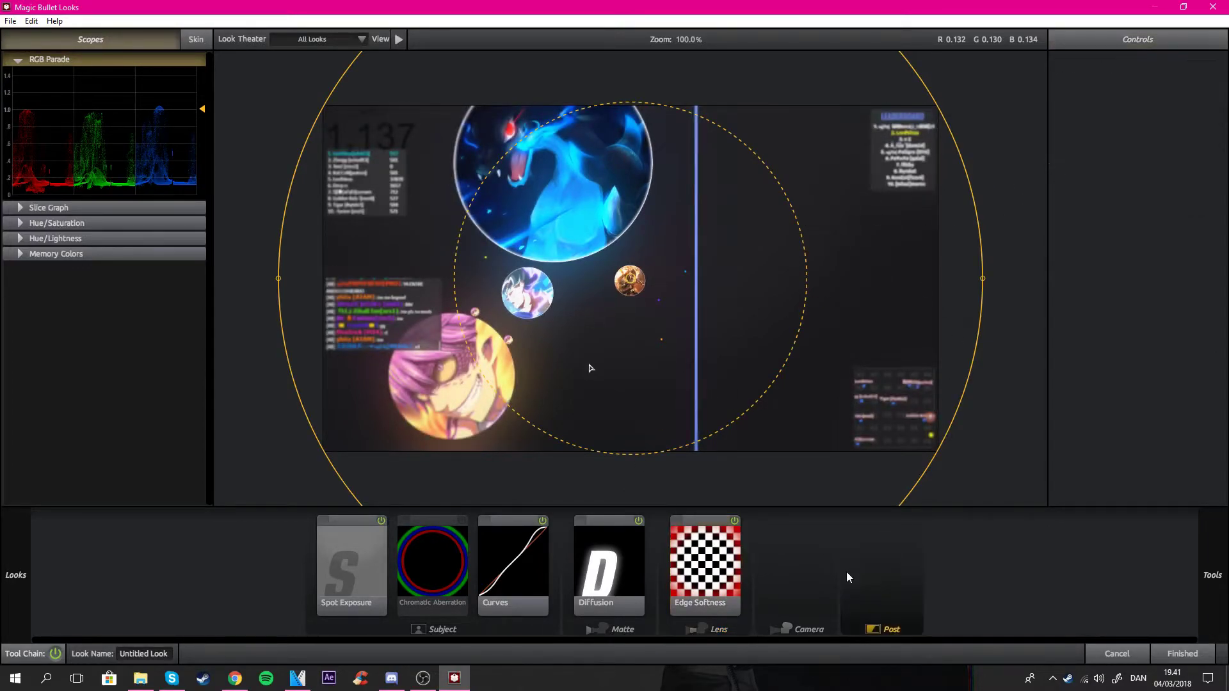
pyautogui.click(732, 519)
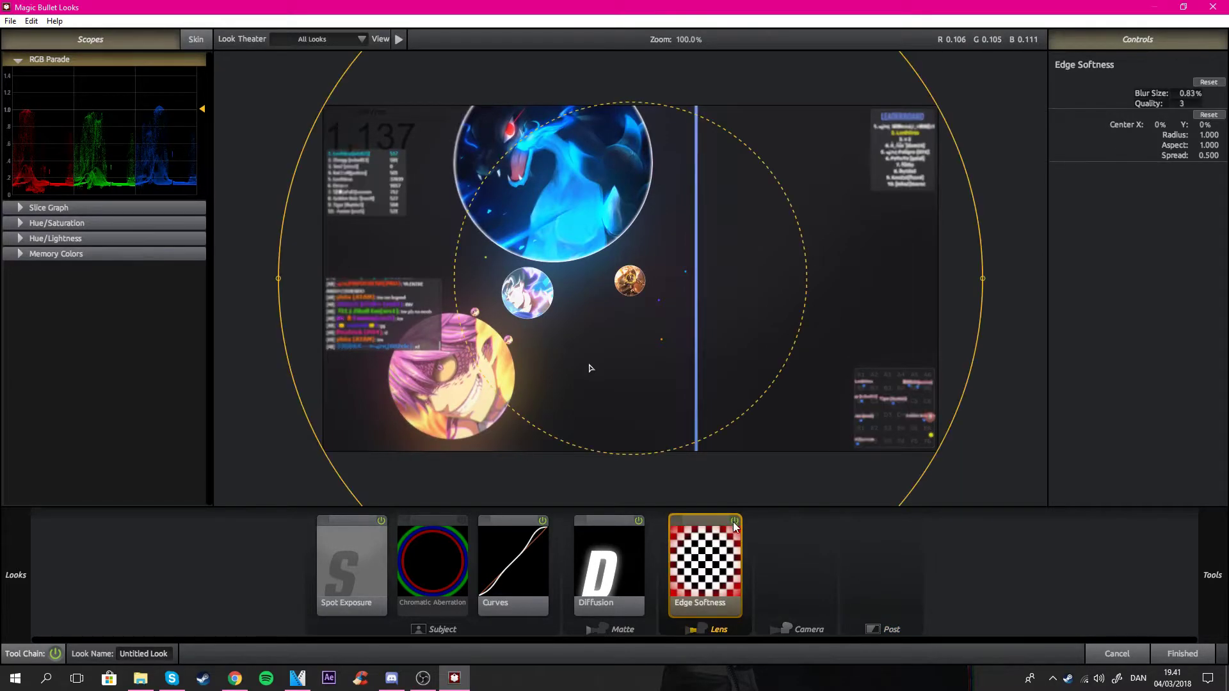
# Step: Add Haze/Flare after Edge Softness in the Lens stage with Spillage at 77.0% and Softness at 32.0%
pyautogui.moveTo(1213, 575)
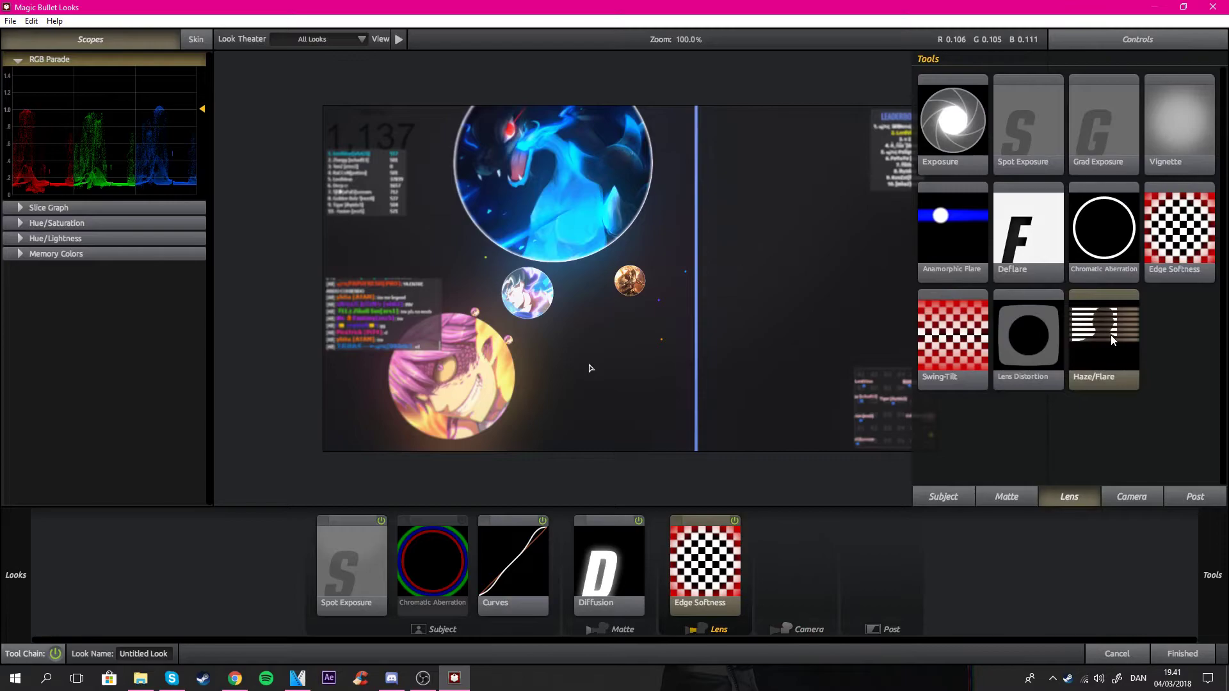
pyautogui.moveTo(1111, 335); pyautogui.dragTo(750, 555)
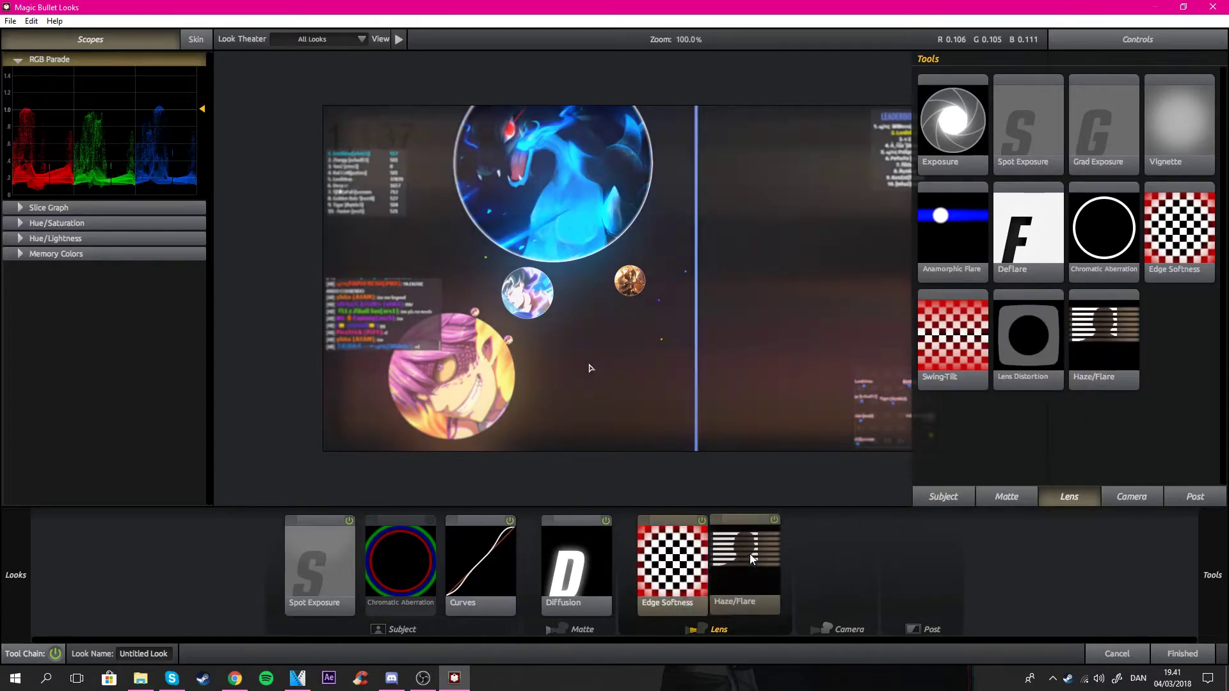
pyautogui.moveTo(1185, 162); pyautogui.dragTo(1095, 180)
pyautogui.moveTo(1125, 219)
pyautogui.mouseDown()
pyautogui.moveTo(1145, 253)
pyautogui.moveTo(1102, 232)
pyautogui.moveTo(1110, 217)
pyautogui.mouseUp()
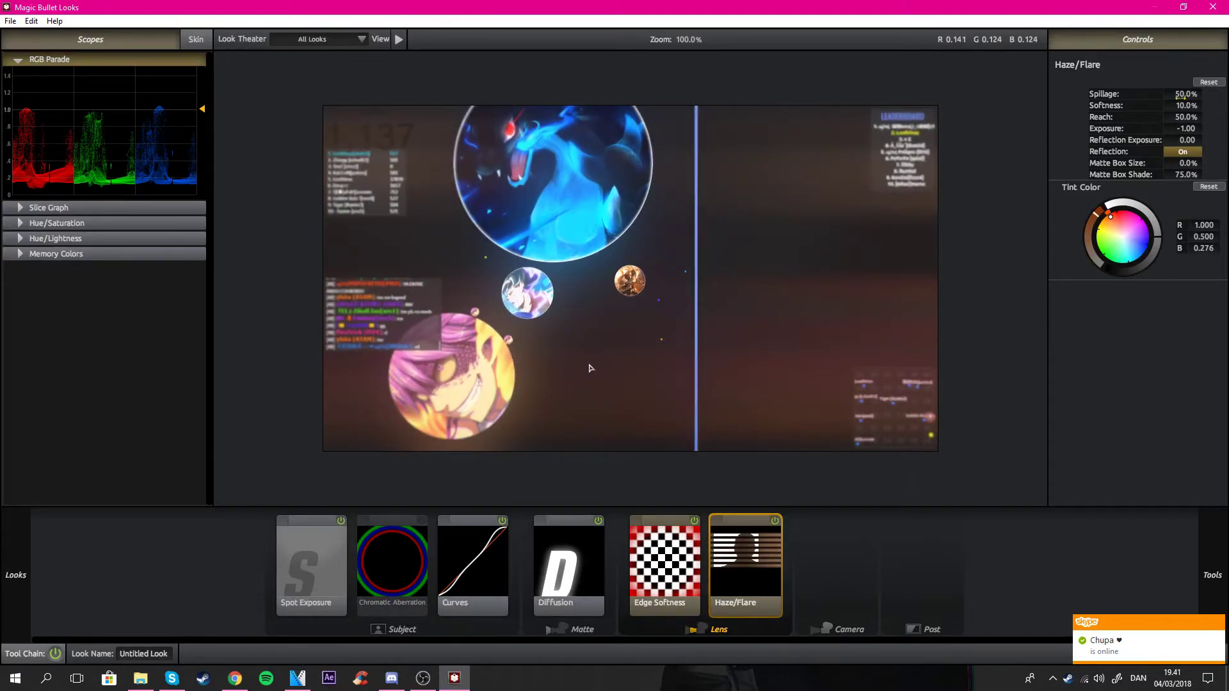
pyautogui.moveTo(1181, 96); pyautogui.dragTo(1148, 106)
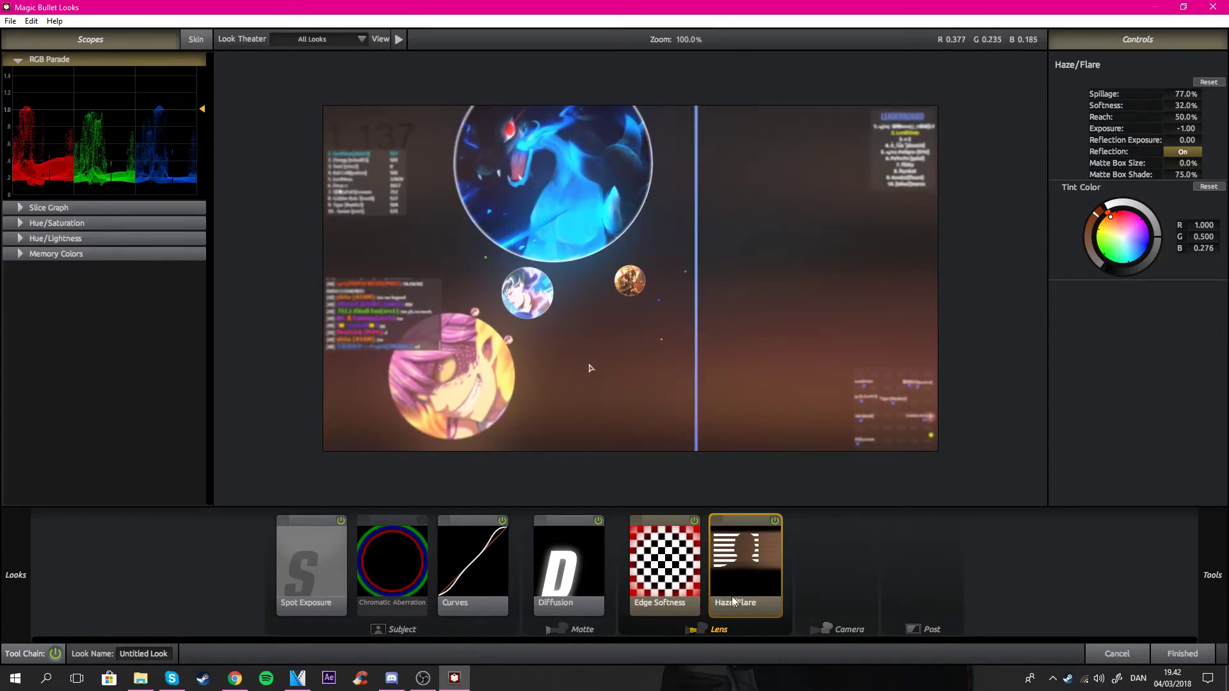
# Step: Try 2-Strip Process in the Camera stage with Green Sensitivity at 100.00%, and delete the tool again
pyautogui.click(845, 581)
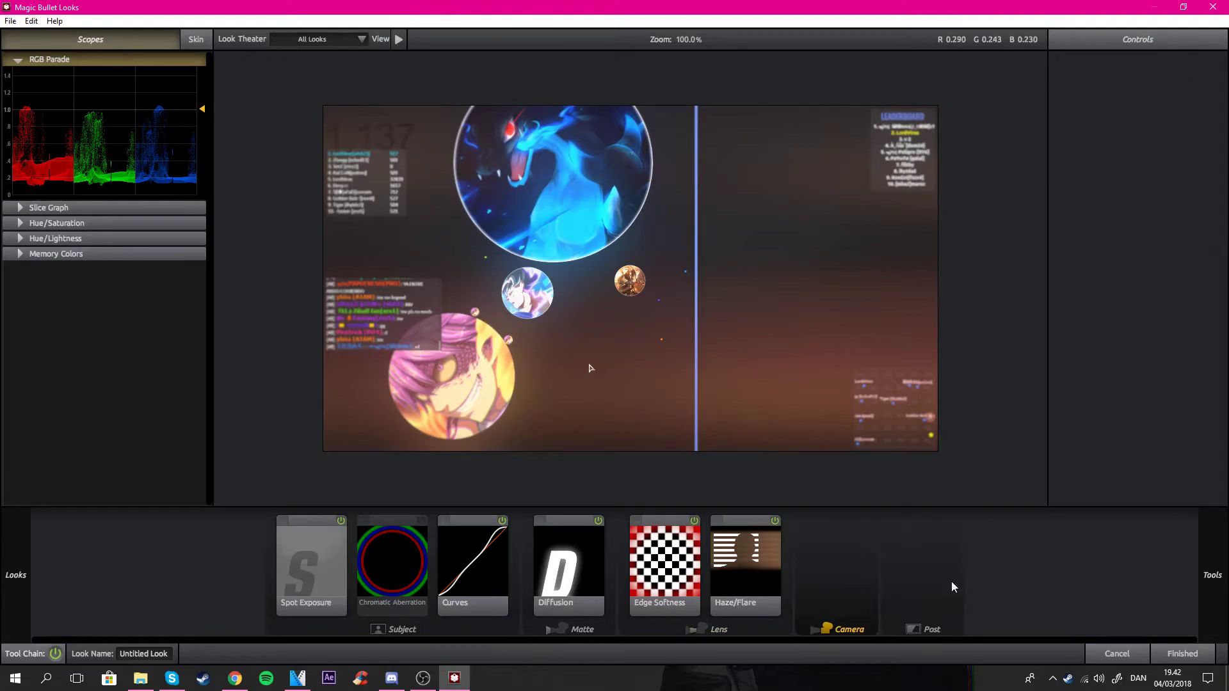
pyautogui.scroll(-3, 1160, 205)
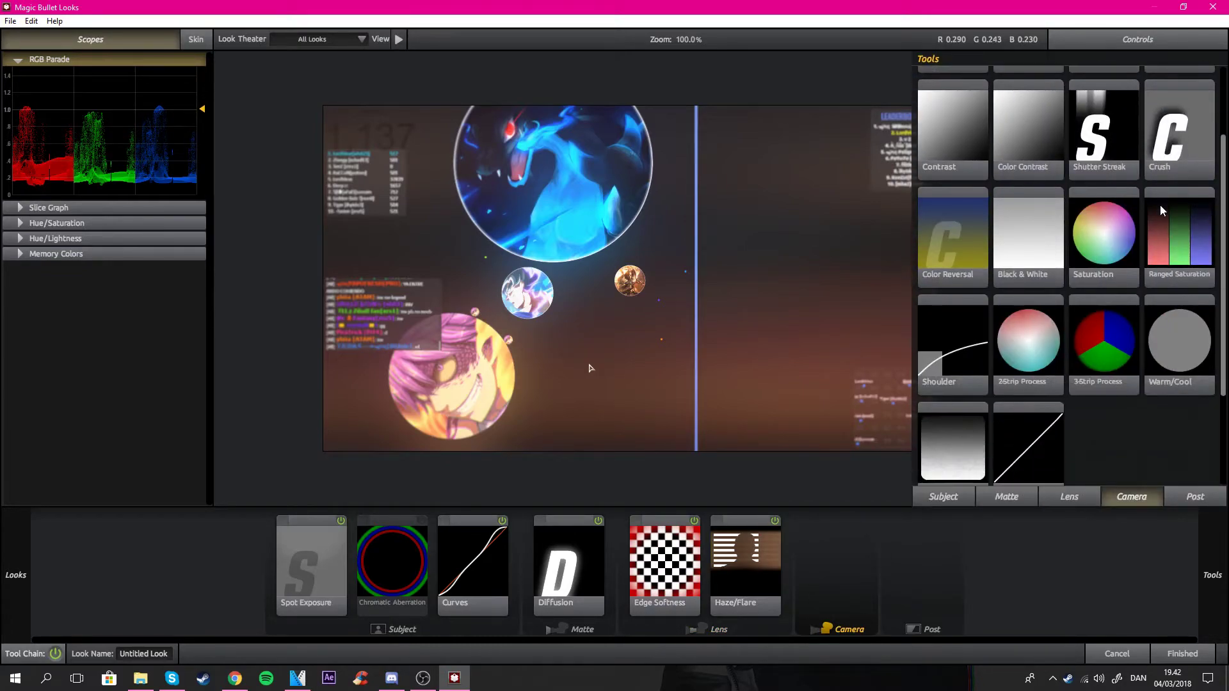
pyautogui.moveTo(1062, 237); pyautogui.dragTo(839, 573)
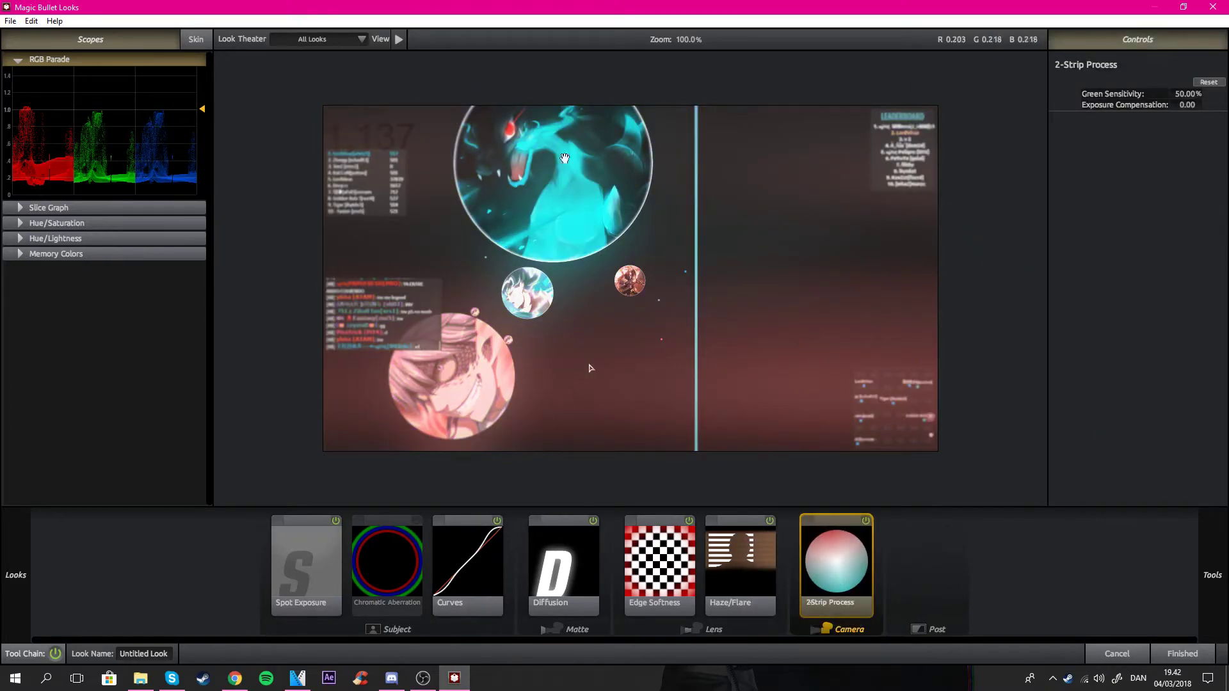
pyautogui.moveTo(1184, 93); pyautogui.dragTo(1148, 93)
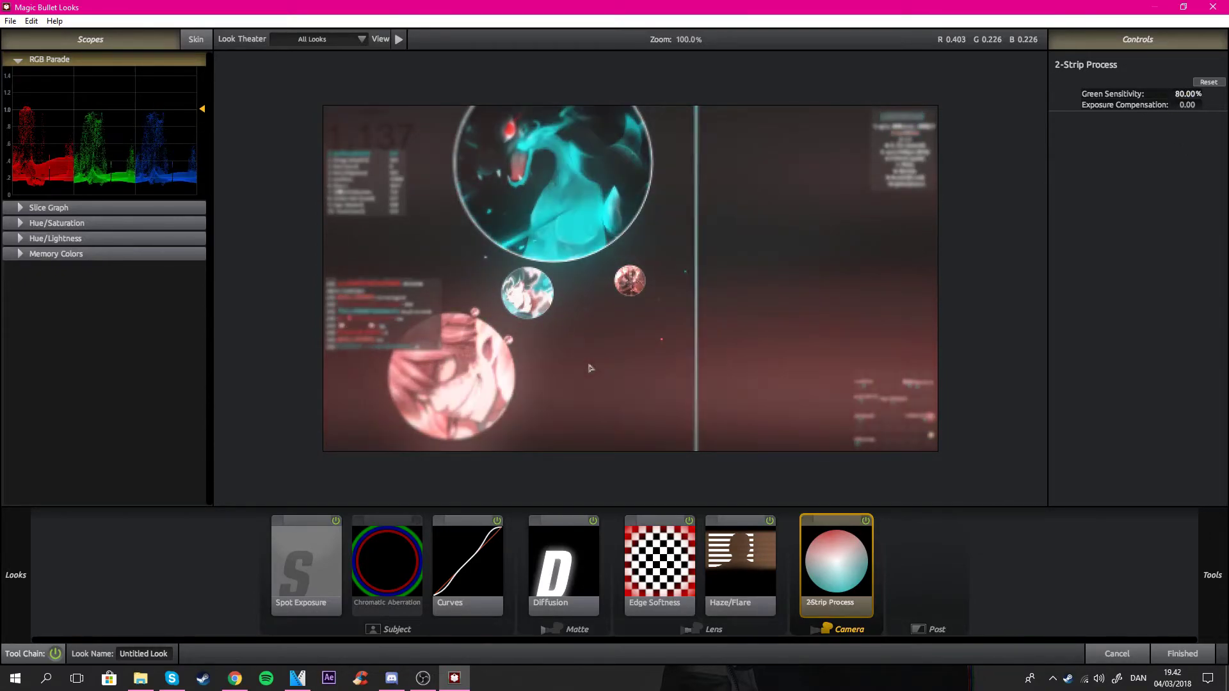
pyautogui.write('100')
pyautogui.press('Return')
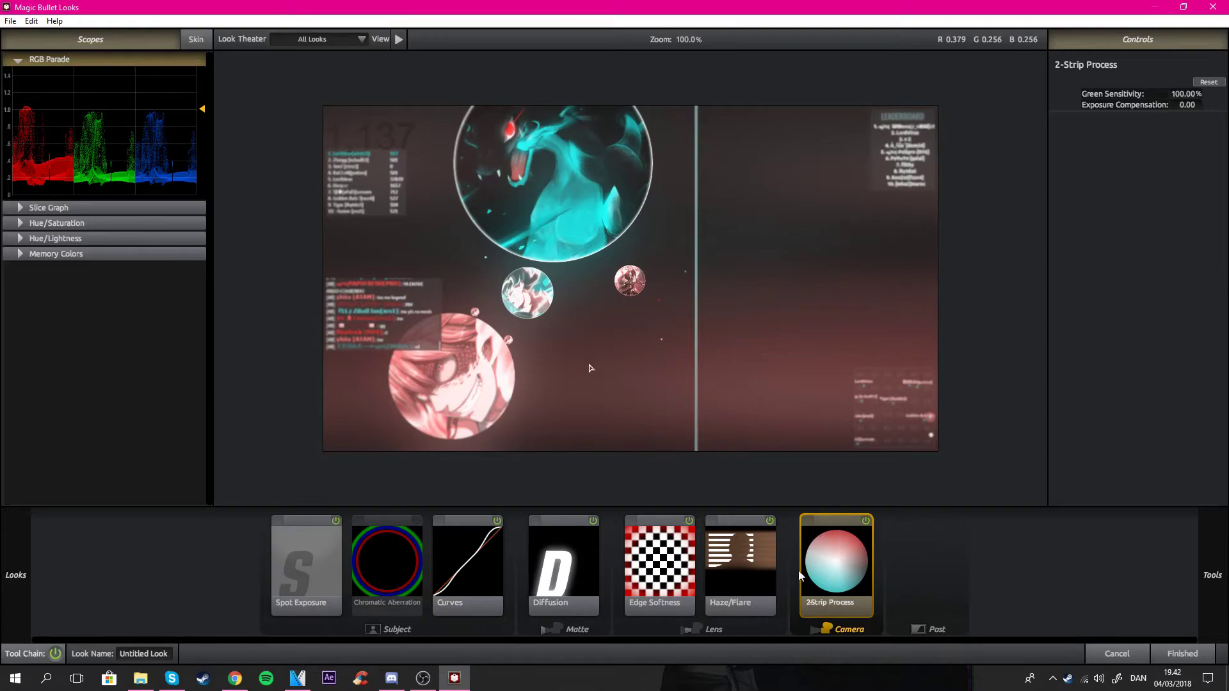
pyautogui.press('Delete')
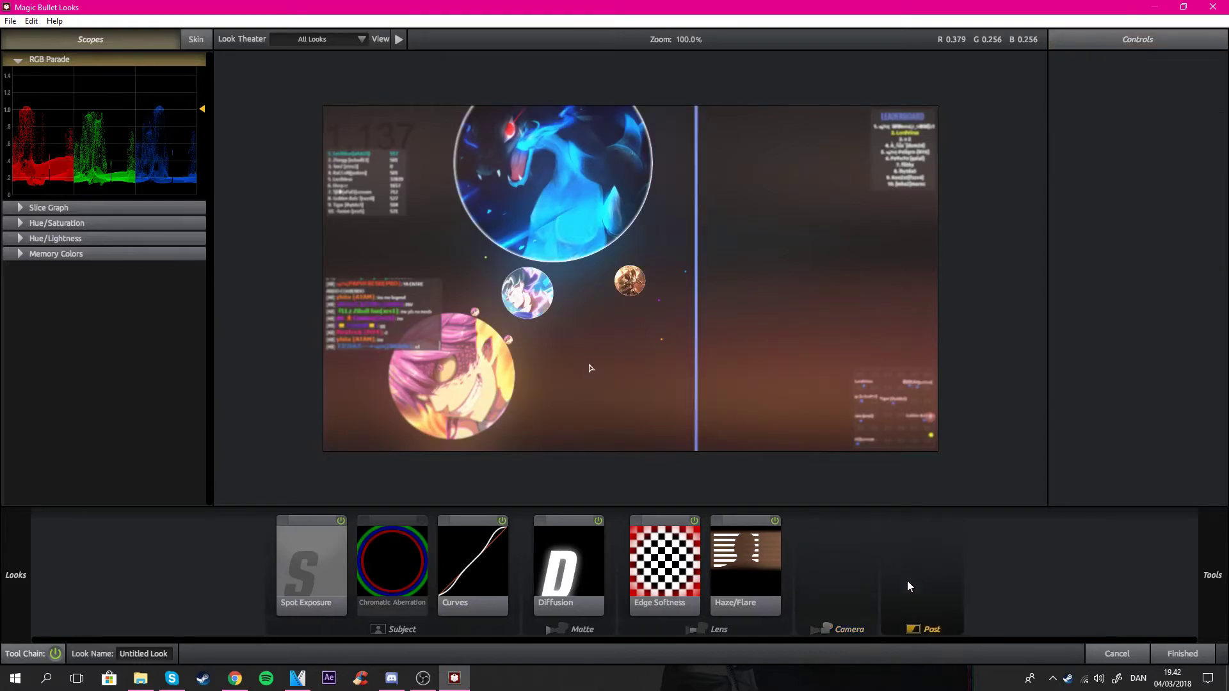
# Step: Look through the Post tools, try Hue/Saturation in the Post stage, and delete the tool again
pyautogui.moveTo(1225, 324)
pyautogui.scroll(4, 1124, 278)
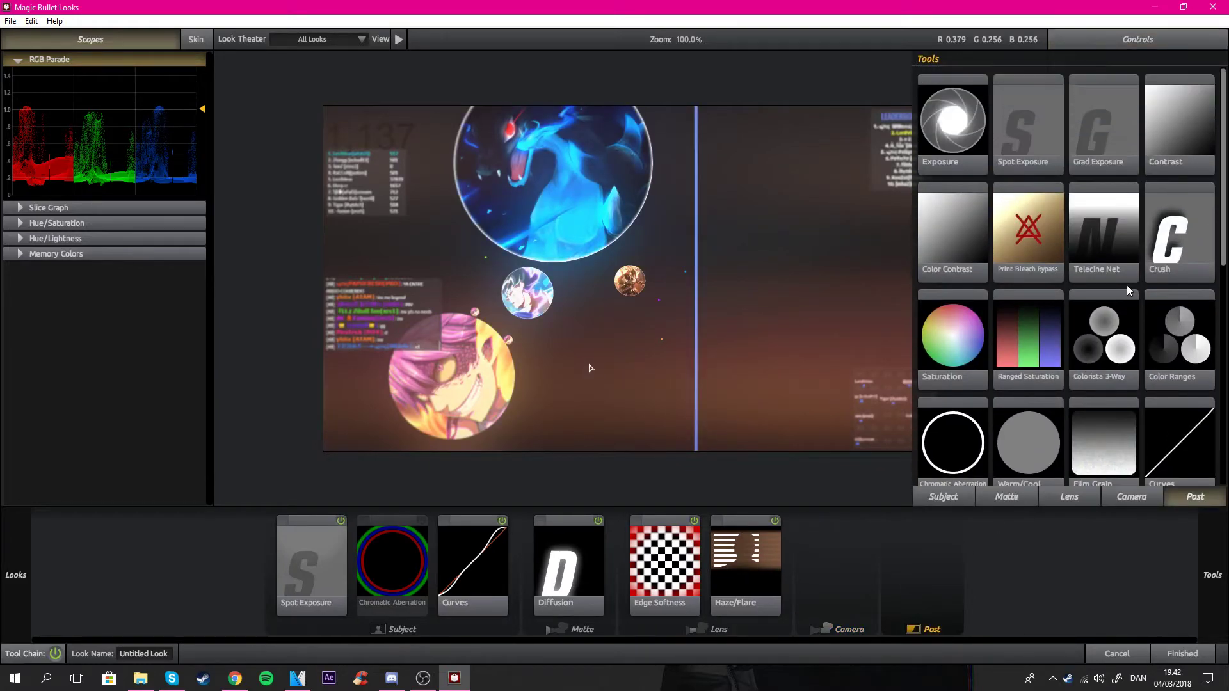
pyautogui.scroll(-2, 1127, 286)
pyautogui.scroll(-2, 1128, 290)
pyautogui.scroll(3, 1128, 289)
pyautogui.scroll(-2, 1128, 290)
pyautogui.scroll(-2, 1126, 285)
pyautogui.moveTo(1191, 224); pyautogui.dragTo(922, 570)
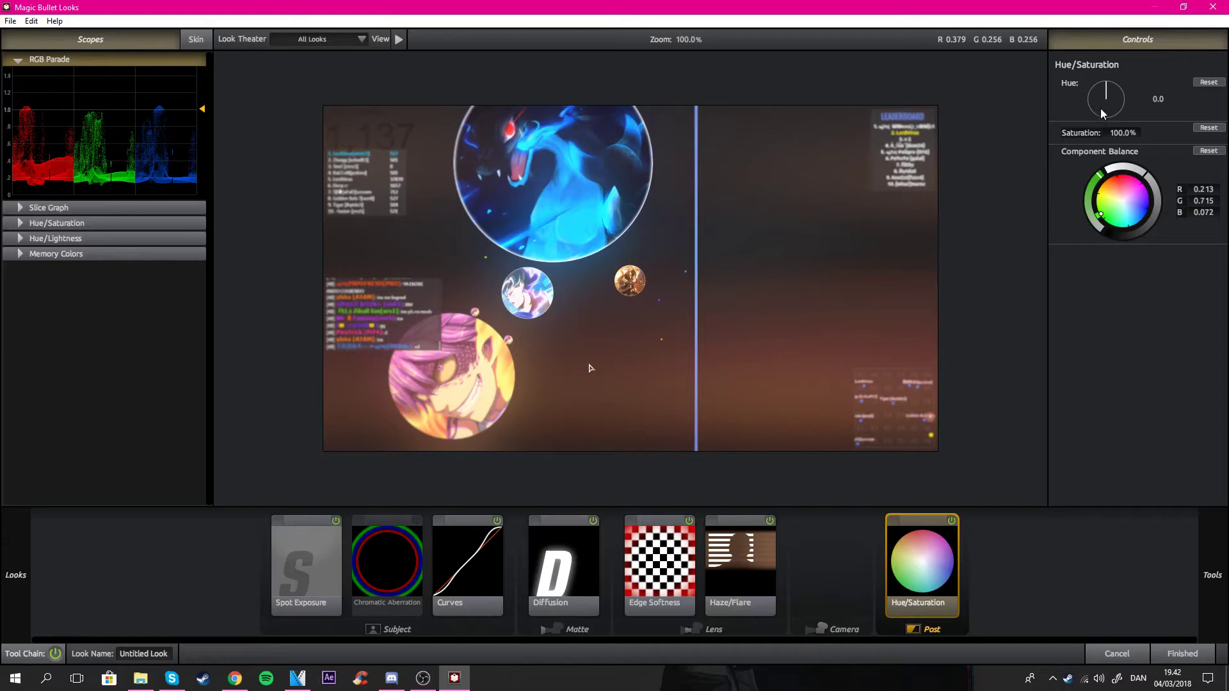
pyautogui.press('Delete')
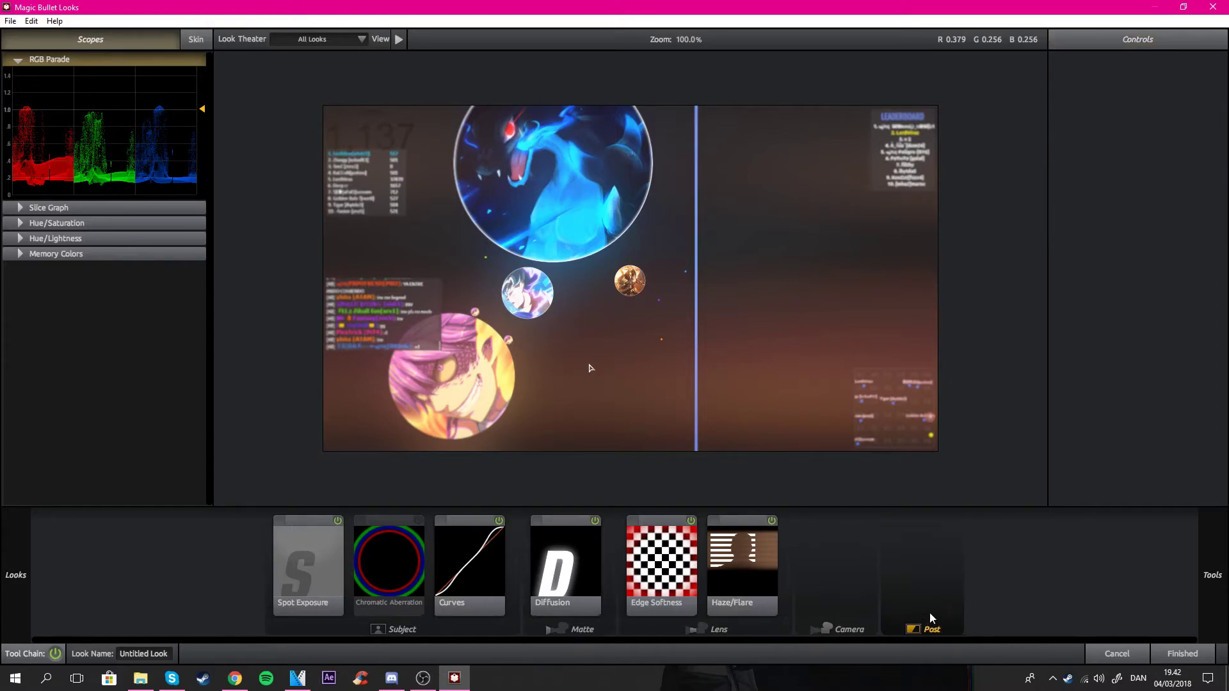
# Step: Add Ranged HSL in Post with saturation -100.0% for green through purple, -94.4% for magenta; hue -100.0% for green, +100.0% for cyan through magenta
pyautogui.moveTo(1212, 575)
pyautogui.moveTo(1103, 246); pyautogui.dragTo(1020, 329)
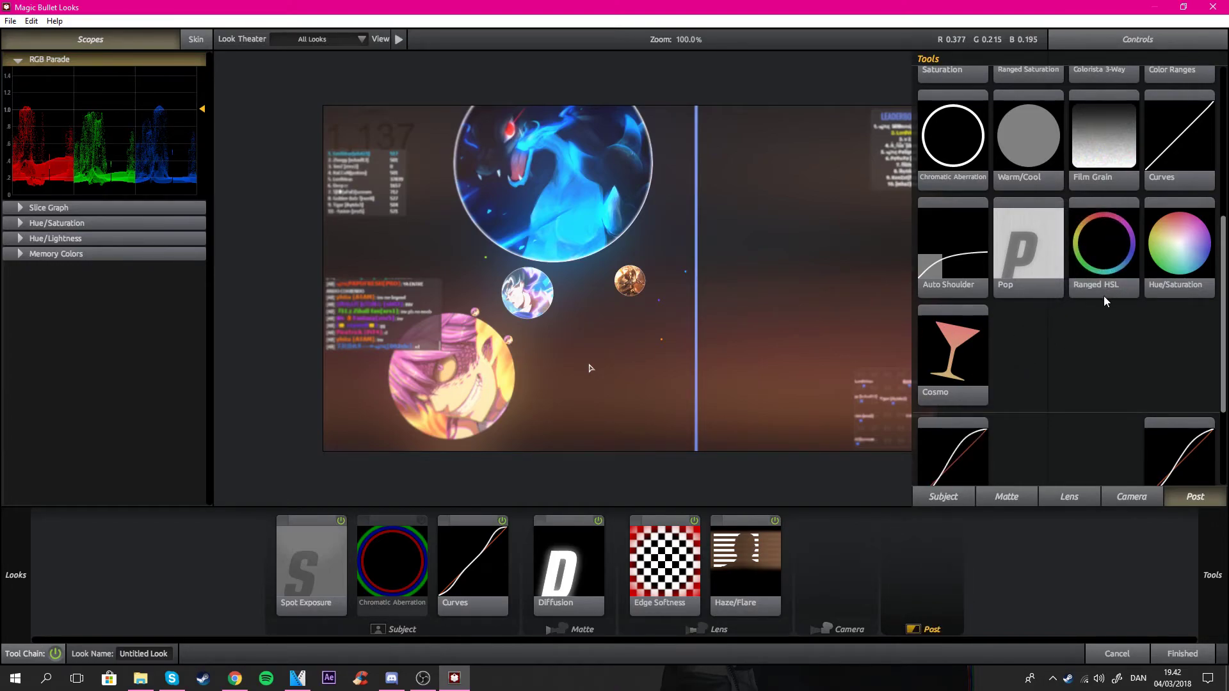
pyautogui.moveTo(1103, 279); pyautogui.dragTo(922, 566)
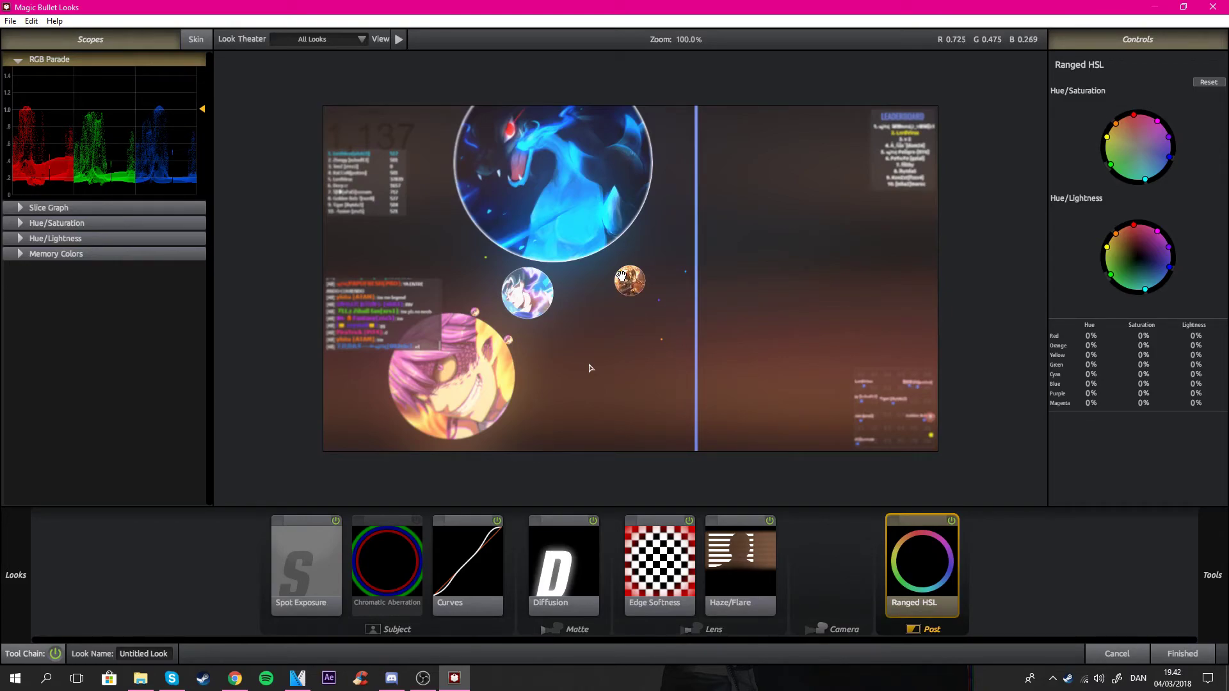
pyautogui.moveTo(1169, 136); pyautogui.dragTo(1138, 147)
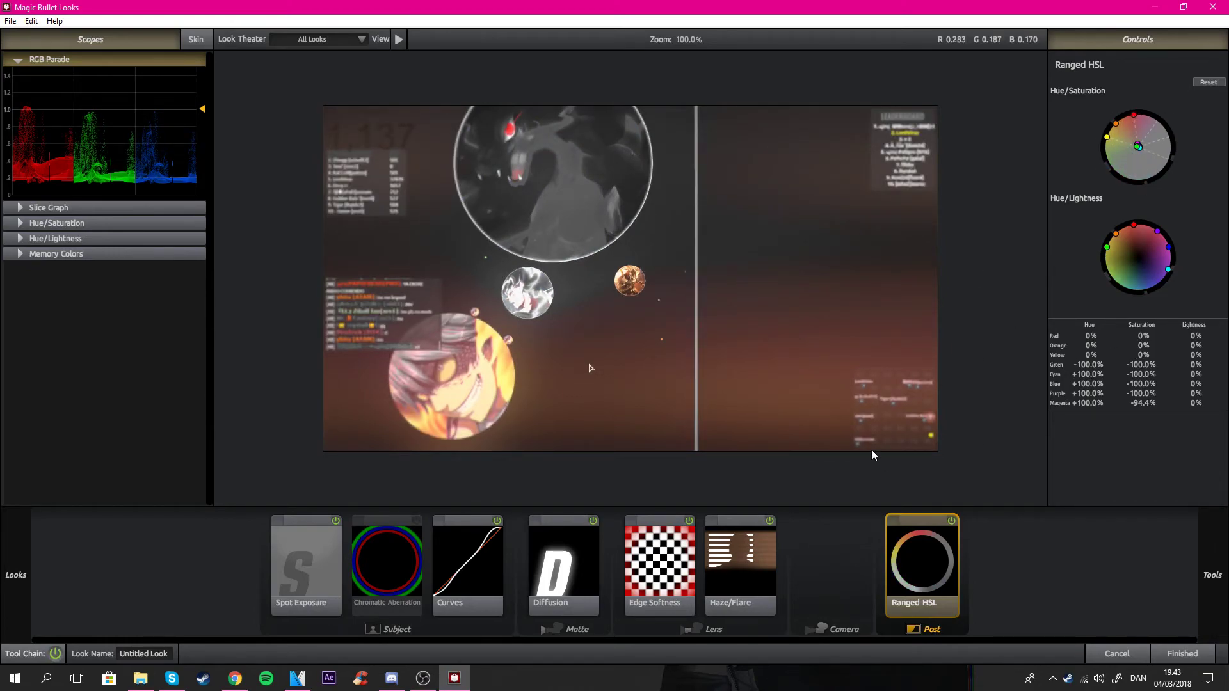
# Step: Add Hue/Saturation after Ranged HSL in the Post stage and set its Hue to -148.1
pyautogui.click(932, 629)
pyautogui.moveTo(1188, 298); pyautogui.dragTo(968, 557)
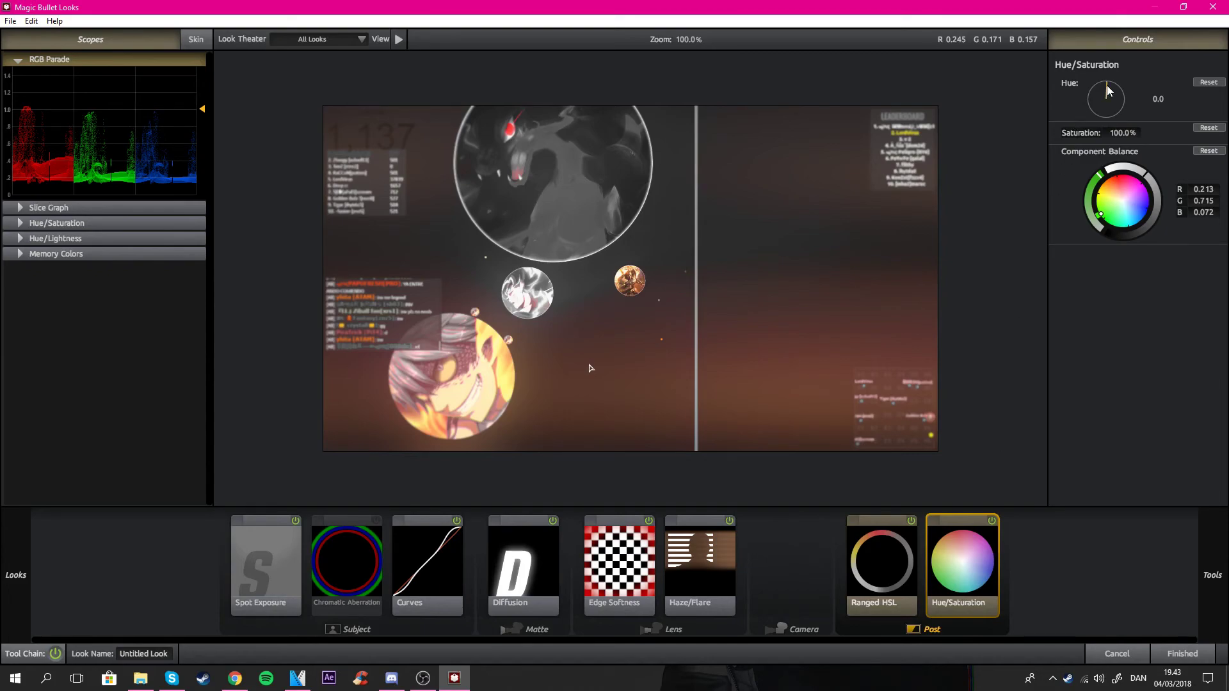
pyautogui.moveTo(1107, 86); pyautogui.dragTo(1117, 113)
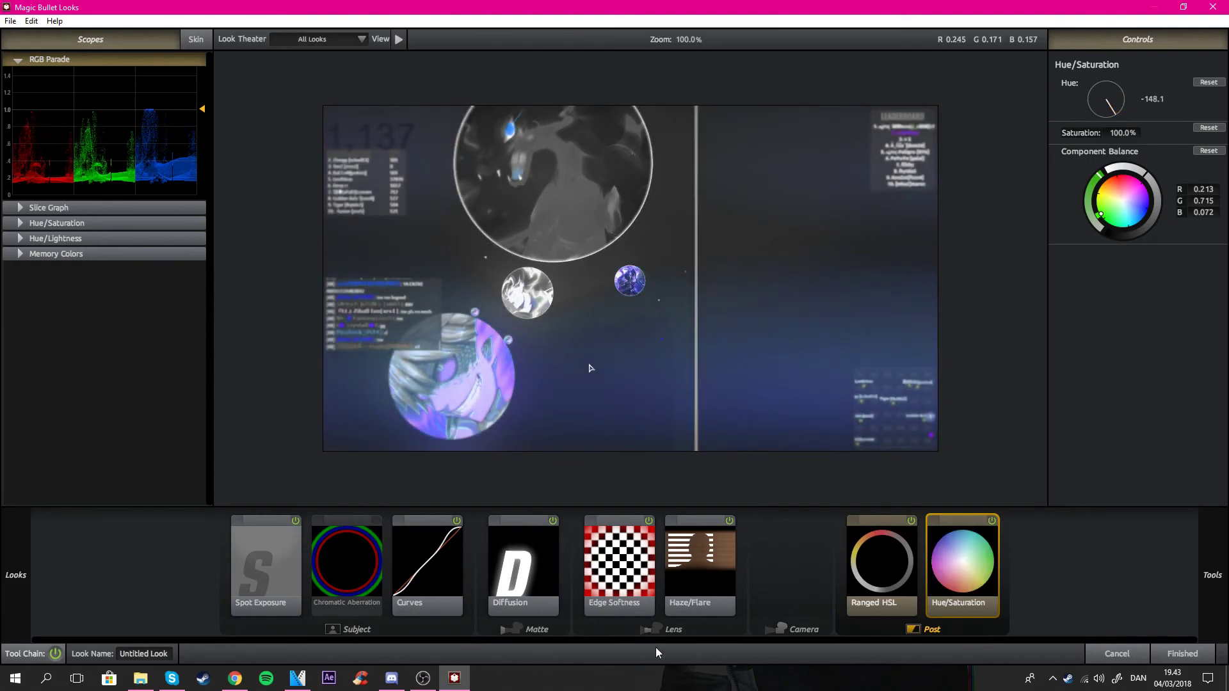
# Step: Select the empty Camera stage in the tool chain
pyautogui.click(797, 571)
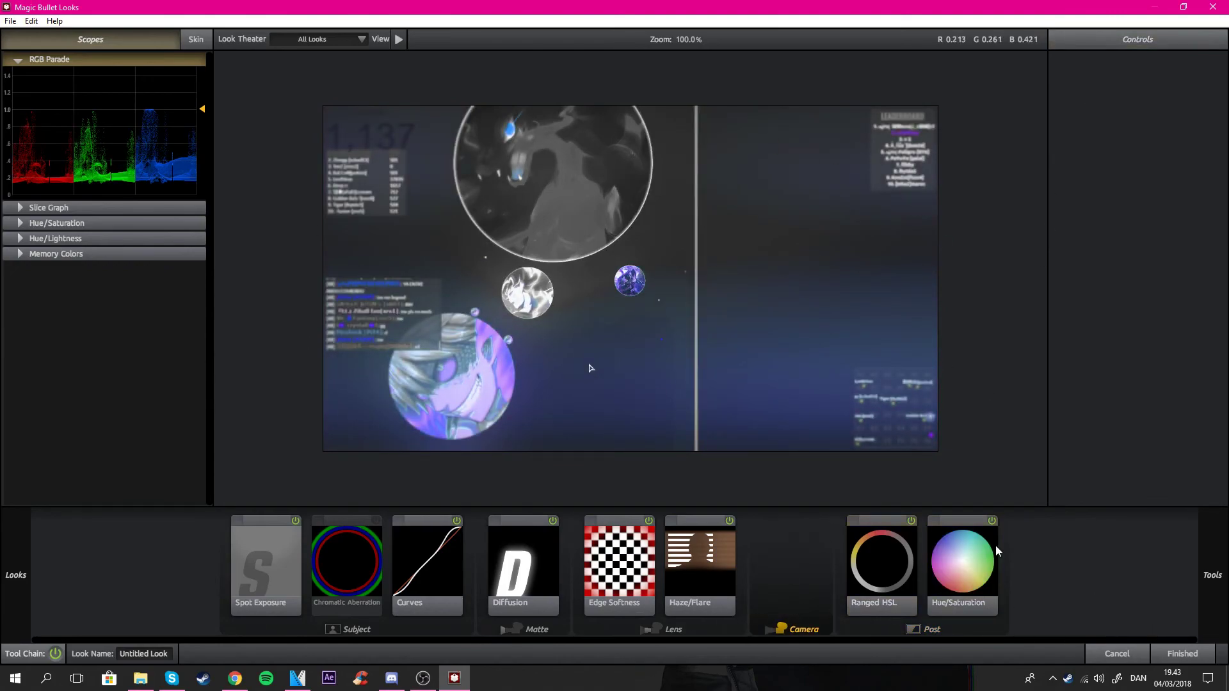